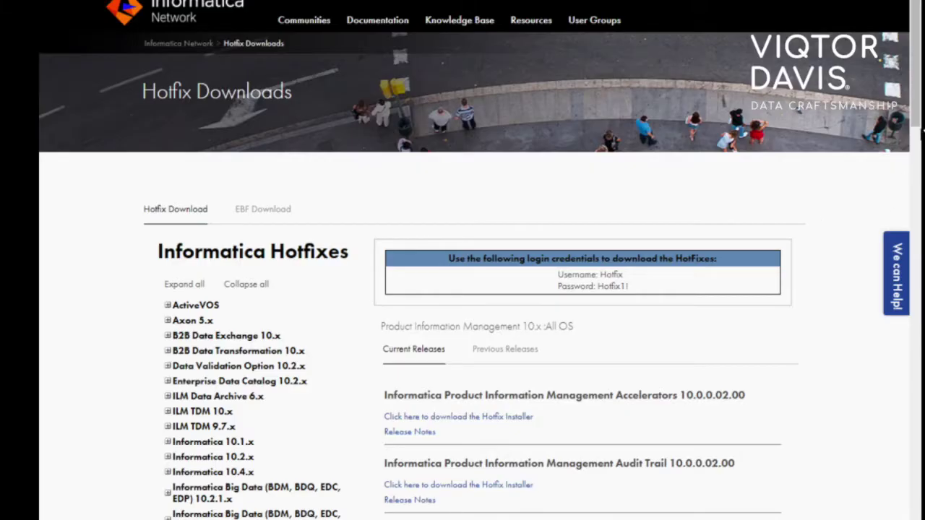
Step: Scroll down the Hotfix Downloads list to the PIM 10.0.0.01.00 Core package
{"action": "scroll", "coordinate": [916, 134], "scroll_direction": "down", "scroll_amount": 7}
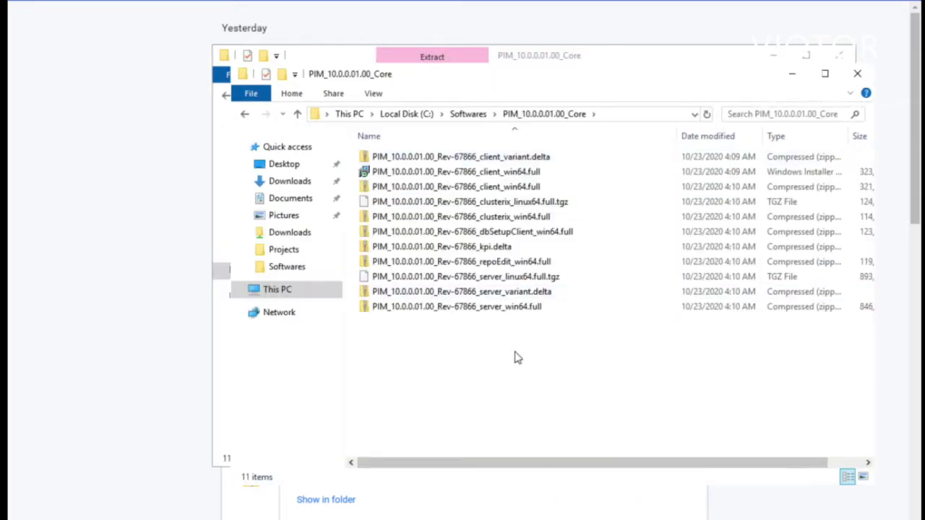
Step: Extract the Core zip into C:\Softwares, then extract clusterix_win64 into a clusterix folder
{"action": "left_click", "coordinate": [589, 407]}
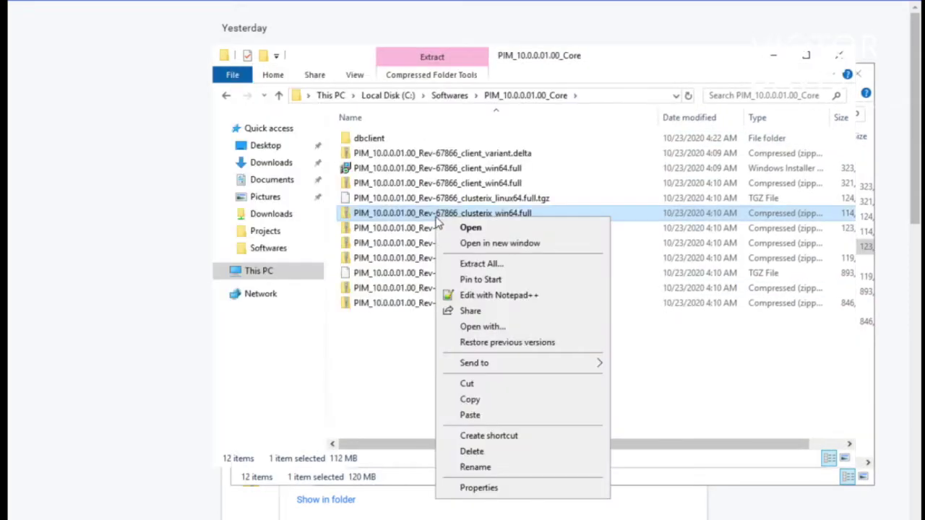
{"action": "left_click", "coordinate": [475, 272]}
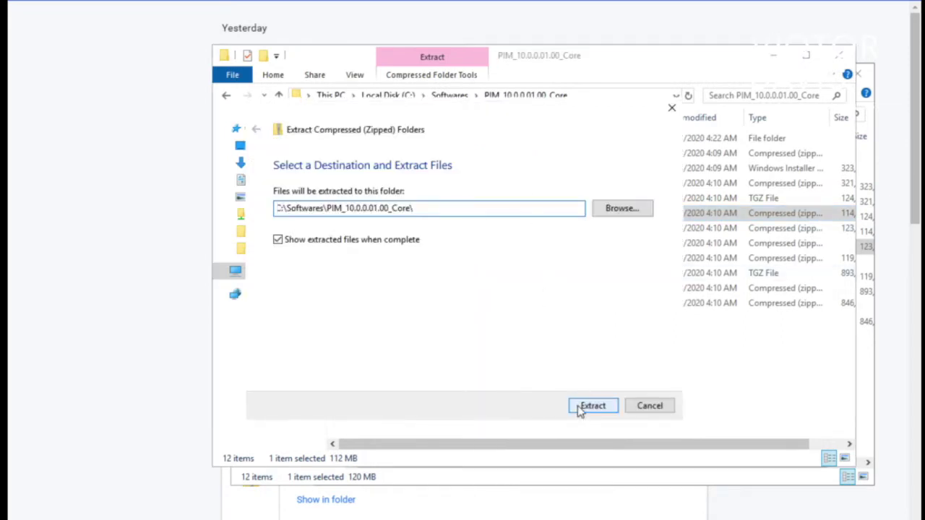
{"action": "left_click", "coordinate": [592, 406]}
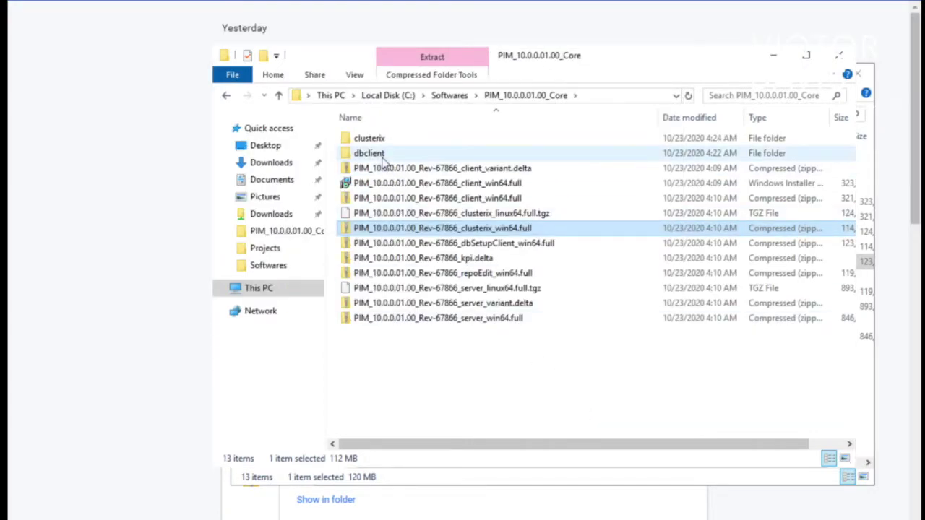
{"action": "left_click", "coordinate": [379, 157]}
Step: Rename dbclient's server.properties.template.MSSQL to server.properties and open it in a text editor
{"action": "double_click", "coordinate": [380, 163]}
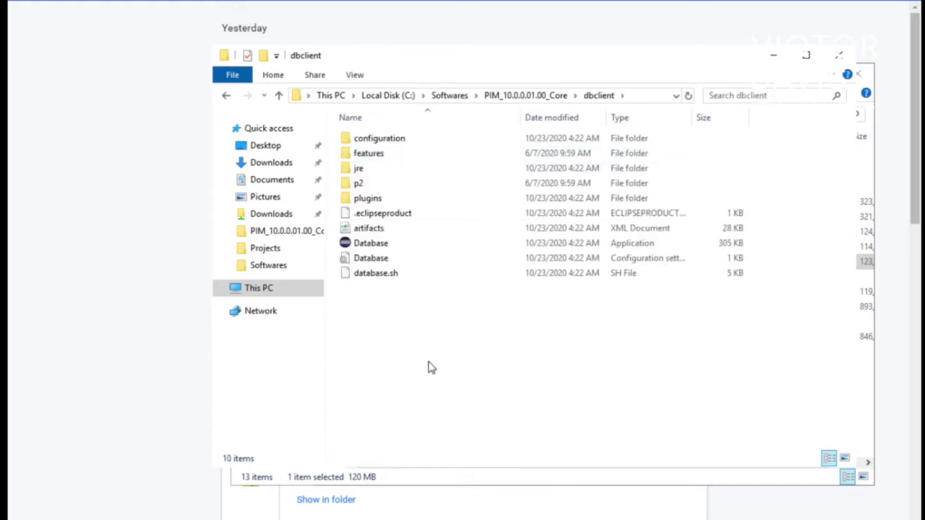
{"action": "double_click", "coordinate": [396, 138]}
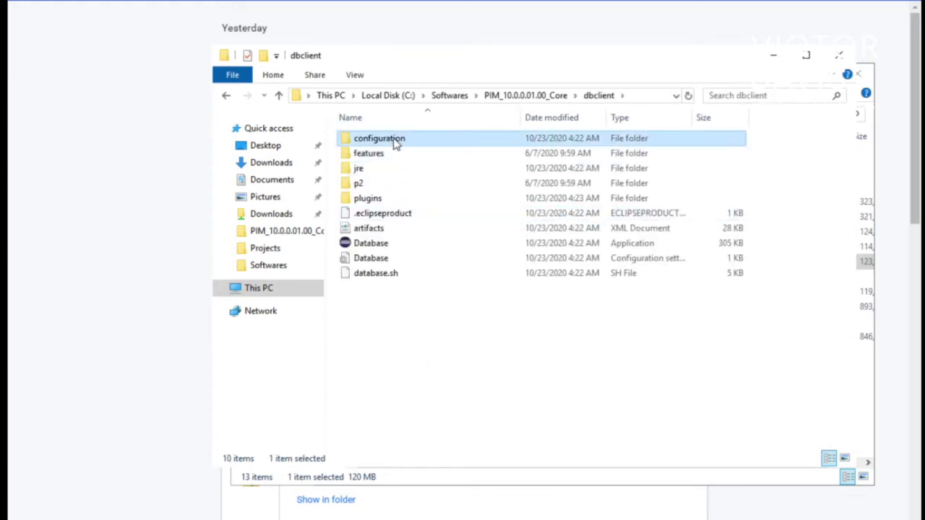
{"action": "left_click", "coordinate": [437, 186]}
{"action": "right_click", "coordinate": [438, 187]}
{"action": "left_click", "coordinate": [472, 361]}
{"action": "key", "text": "Right"}
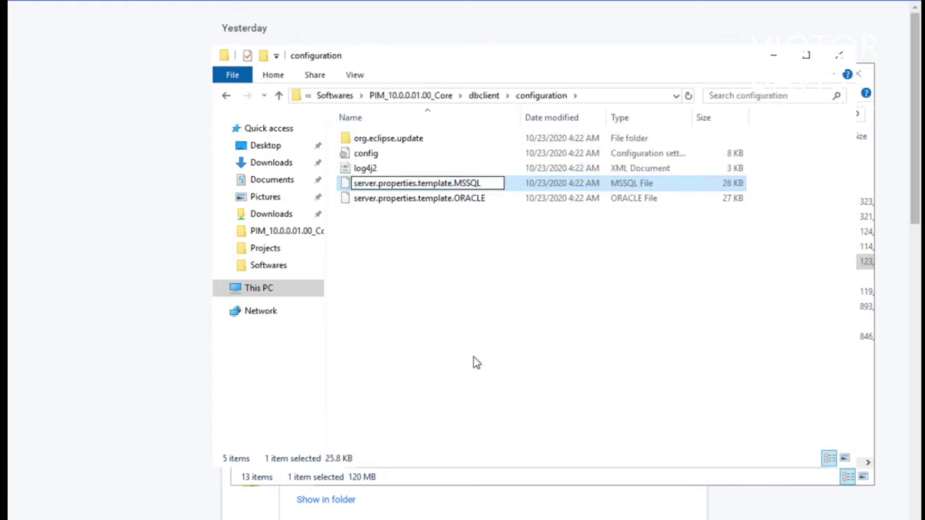
{"action": "key", "text": "Delete"}
{"action": "key", "text": "Delete"}
{"action": "key", "text": "Delete"}
{"action": "key", "text": "Delete"}
{"action": "key", "text": "Delete"}
{"action": "key", "text": "Delete"}
{"action": "key", "text": "BackSpace"}
{"action": "key", "text": "BackSpace"}
{"action": "key", "text": "BackSpace"}
{"action": "key", "text": "BackSpace"}
{"action": "key", "text": "BackSpace"}
{"action": "key", "text": "BackSpace"}
{"action": "key", "text": "BackSpace"}
{"action": "key", "text": "BackSpace"}
{"action": "key", "text": "BackSpace"}
{"action": "key", "text": "Return"}
{"action": "left_click", "coordinate": [528, 275]}
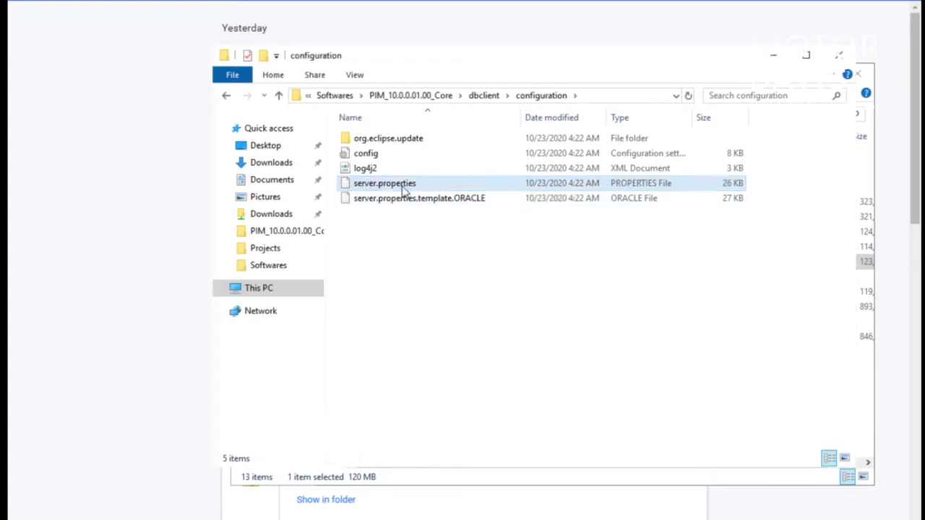
{"action": "right_click", "coordinate": [402, 189]}
{"action": "left_click", "coordinate": [438, 213]}
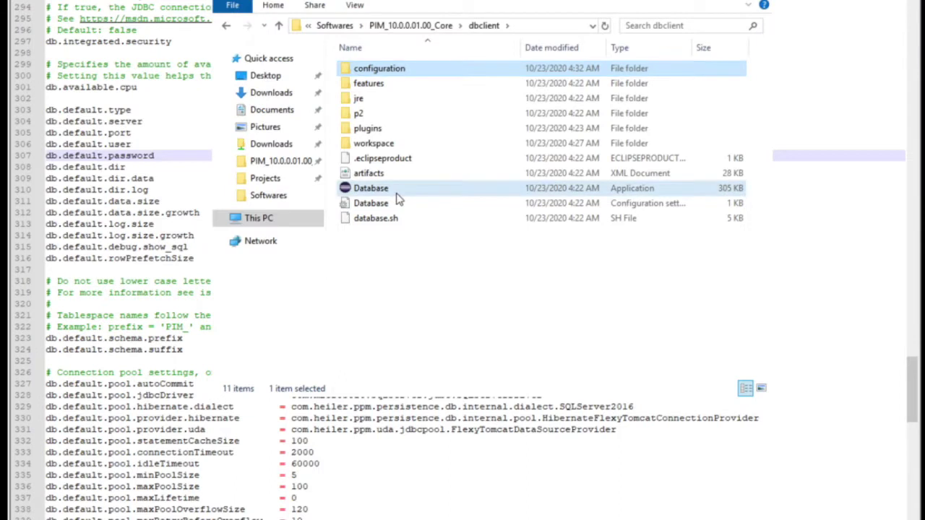
Step: Run Database.exe with server.properties and proceed through setup to create the databases
{"action": "double_click", "coordinate": [396, 192]}
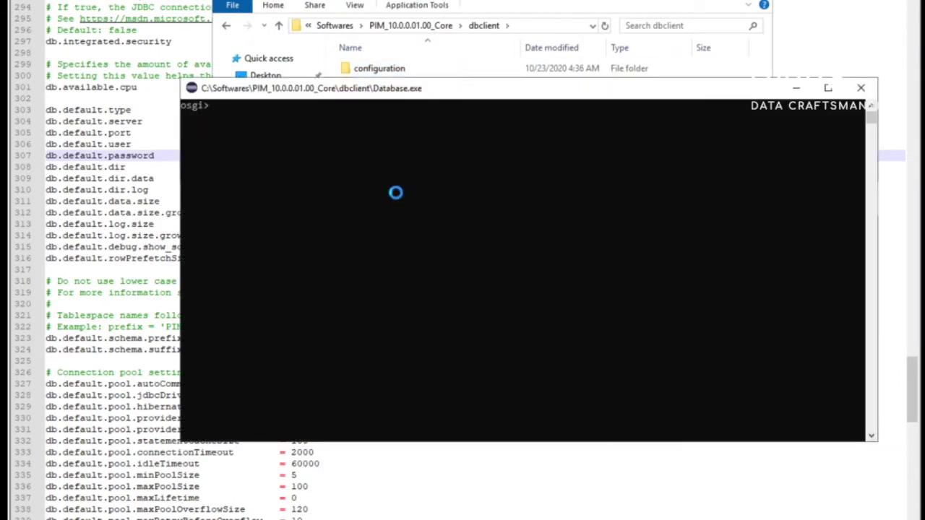
{"action": "left_click", "coordinate": [533, 177]}
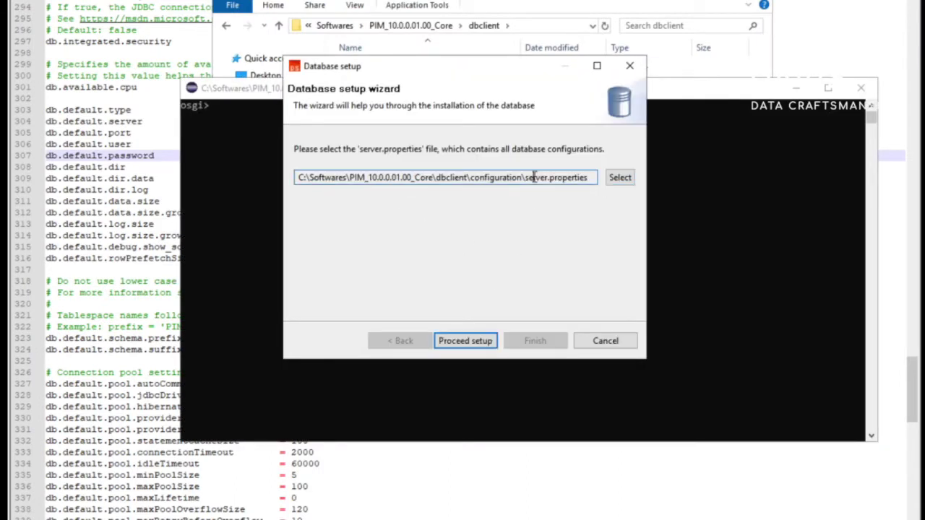
{"action": "left_click", "coordinate": [473, 351]}
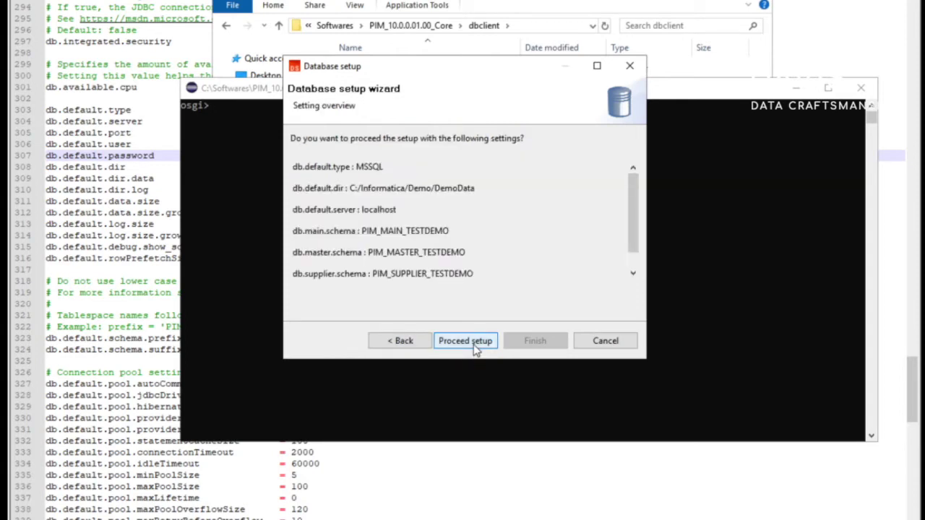
{"action": "left_click", "coordinate": [476, 349]}
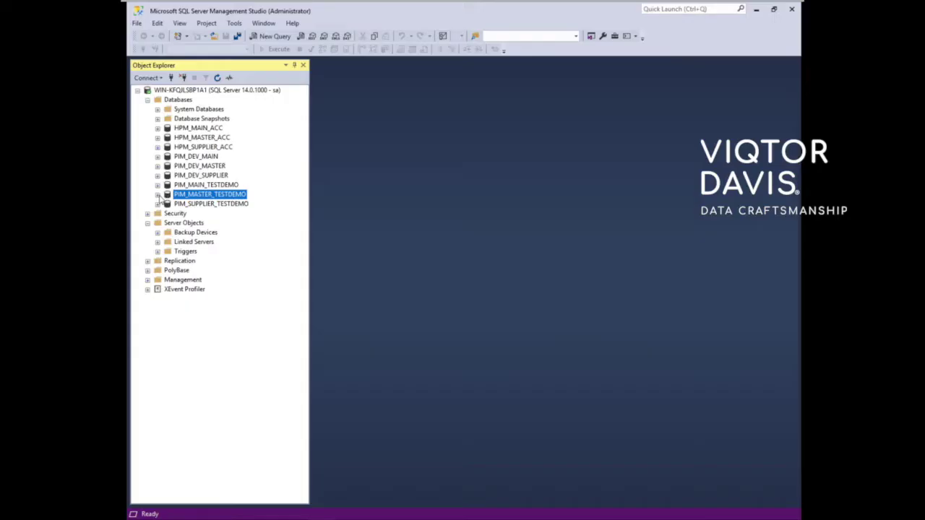
Step: Expand PIM_MASTER_TESTDEMO and PIM_MAIN_TESTDEMO in SSMS to verify the new databases and tables
{"action": "left_click", "coordinate": [158, 195]}
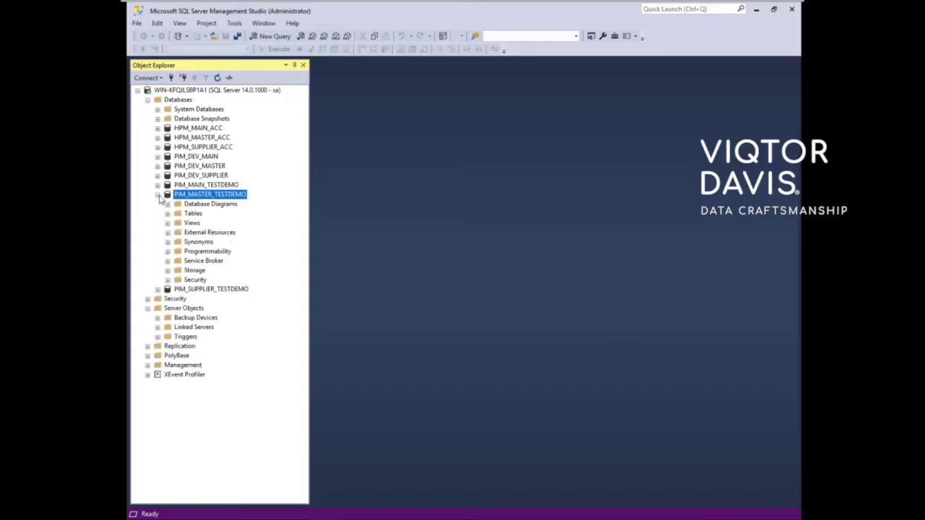
{"action": "left_click", "coordinate": [157, 186]}
{"action": "left_click", "coordinate": [158, 186]}
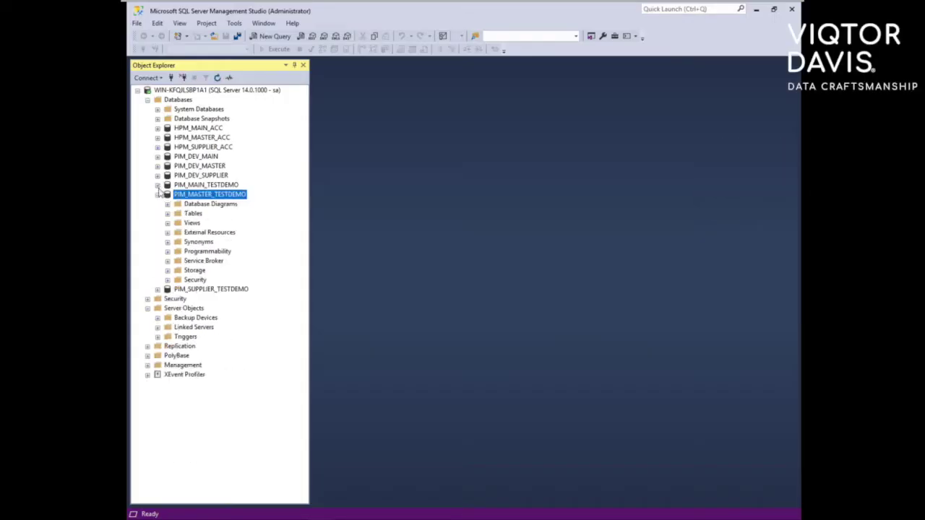
{"action": "left_click", "coordinate": [167, 214]}
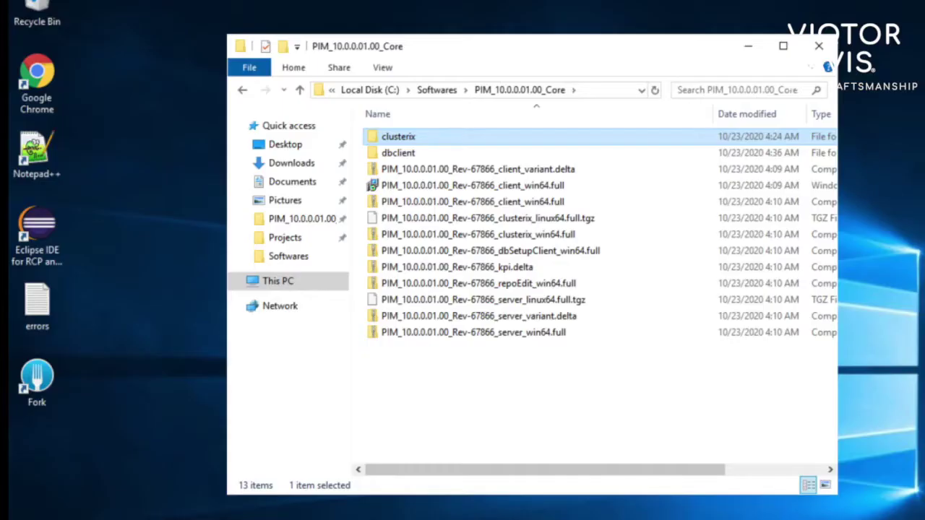
Step: Run the install script in the clusterix folder as administrator
{"action": "double_click", "coordinate": [433, 140]}
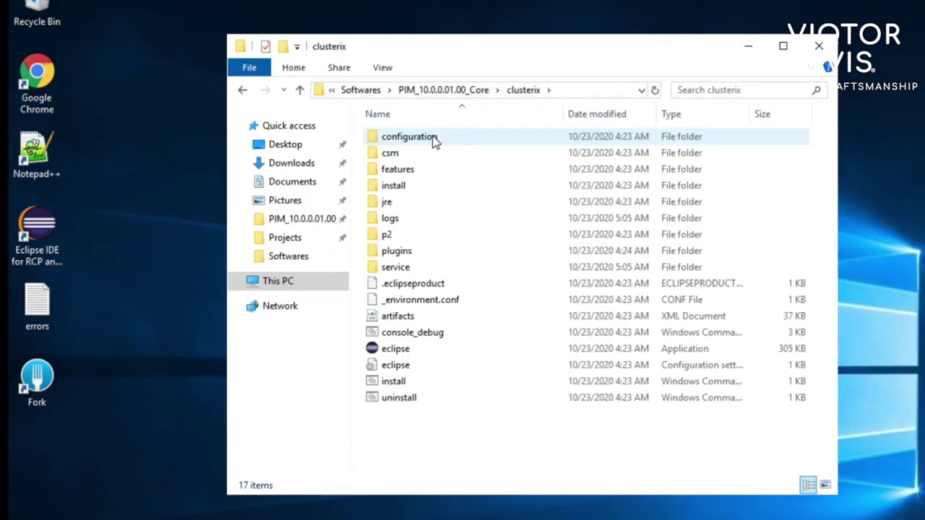
{"action": "right_click", "coordinate": [418, 381]}
{"action": "left_click", "coordinate": [390, 385]}
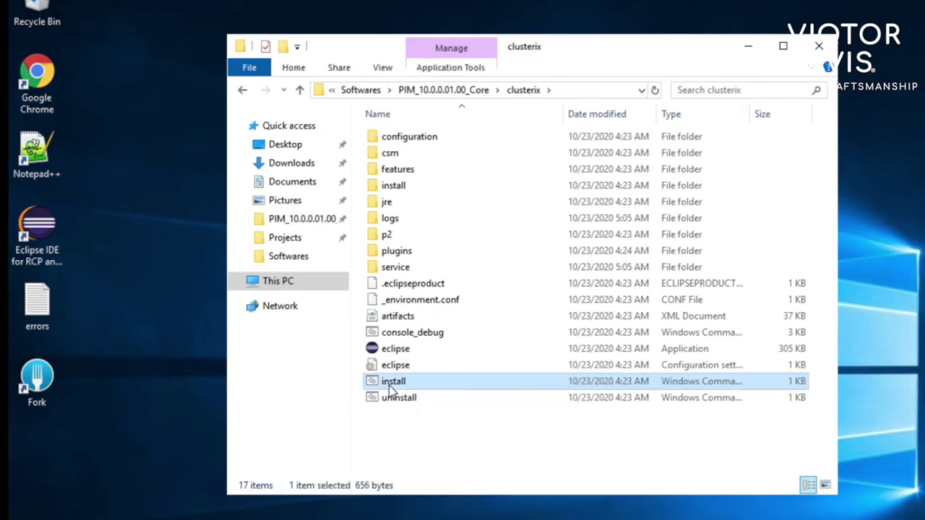
{"action": "right_click", "coordinate": [390, 387]}
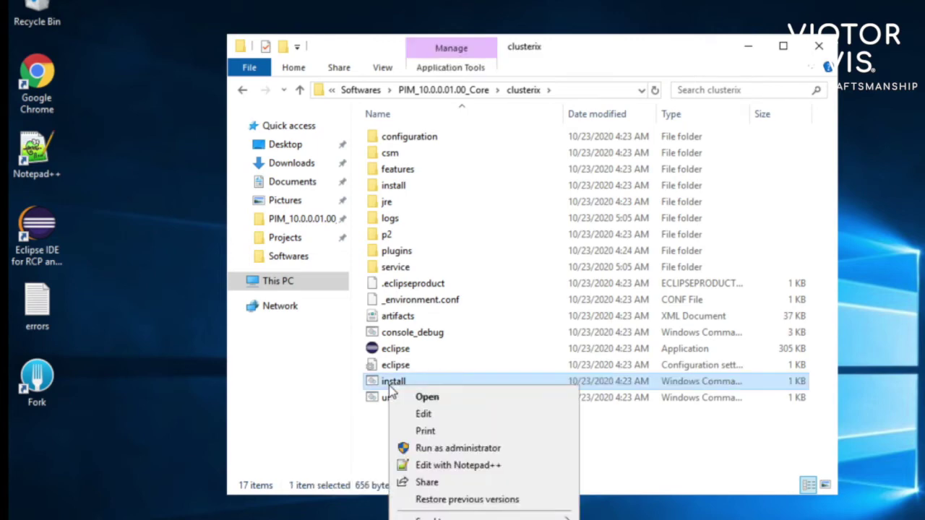
{"action": "left_click", "coordinate": [429, 451]}
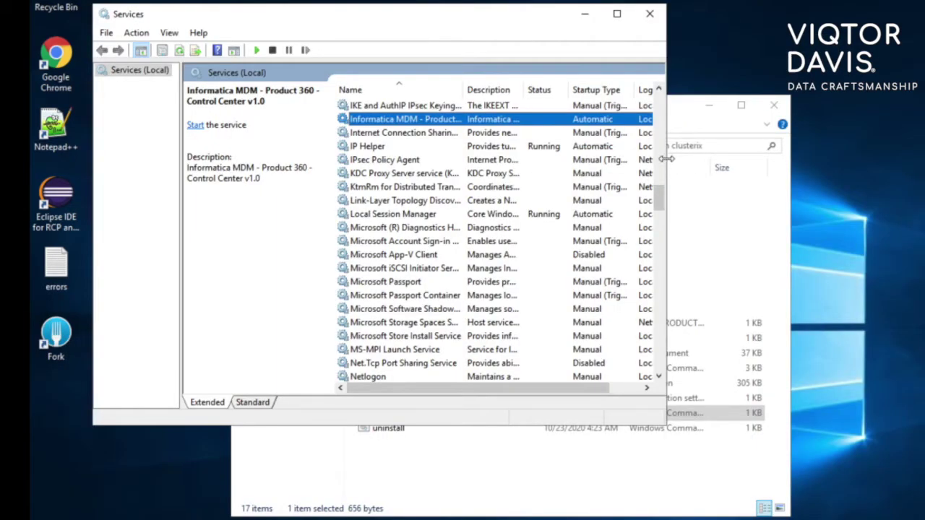
Step: Widen the Services columns, review the Control Center v1.0 service's properties, then start it
{"action": "left_click_drag", "start_coordinate": [666, 158], "coordinate": [781, 165]}
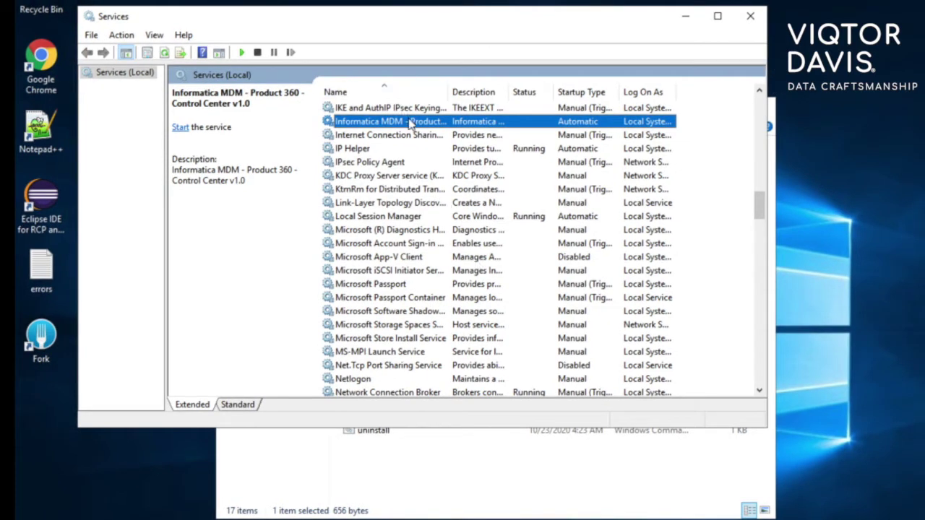
{"action": "left_click_drag", "start_coordinate": [450, 92], "coordinate": [551, 93]}
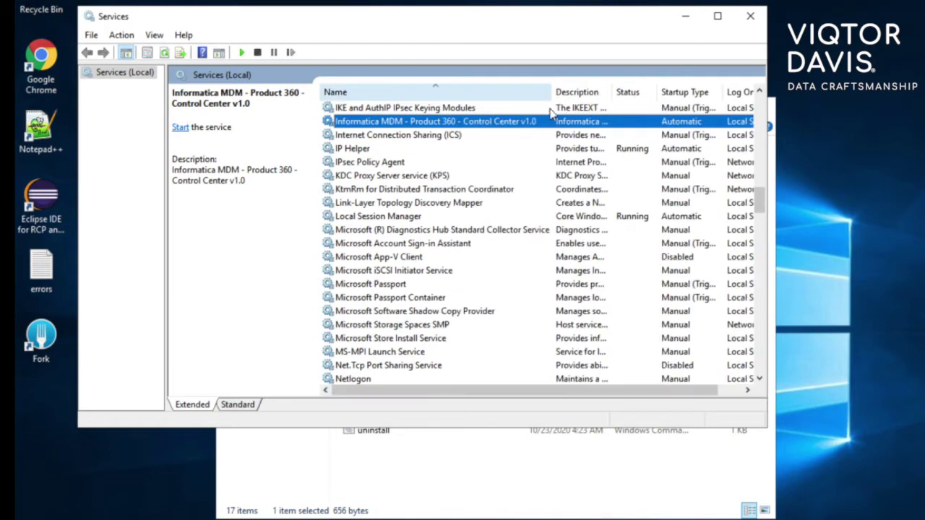
{"action": "right_click", "coordinate": [575, 127]}
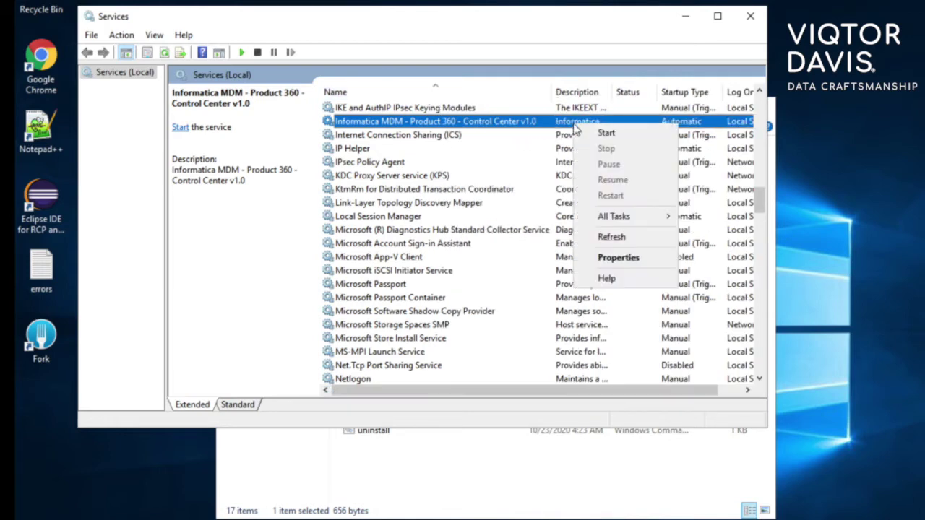
{"action": "left_click", "coordinate": [603, 260]}
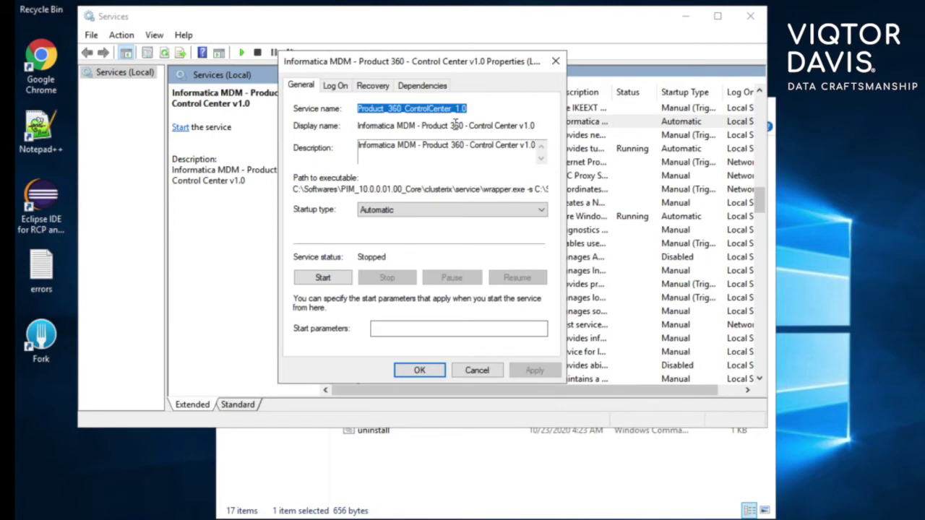
{"action": "key", "text": "Escape"}
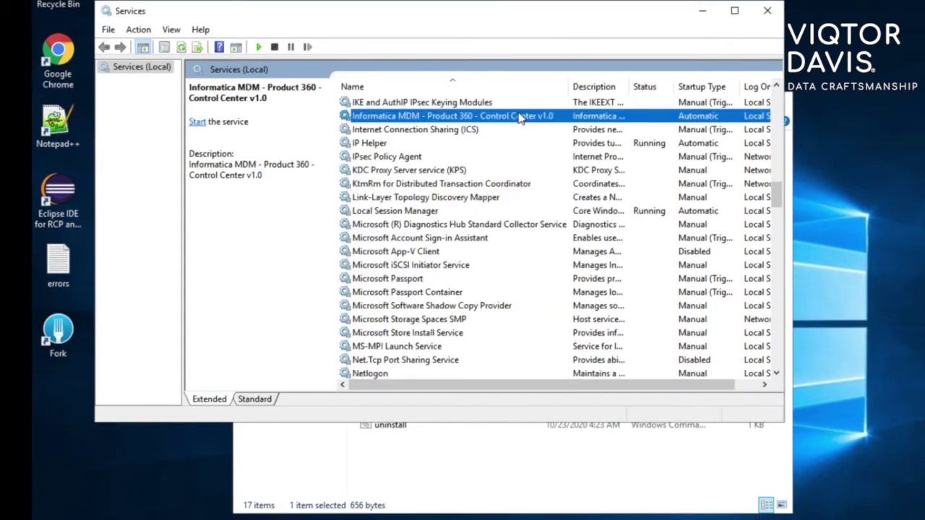
{"action": "right_click", "coordinate": [502, 122]}
{"action": "left_click", "coordinate": [541, 124]}
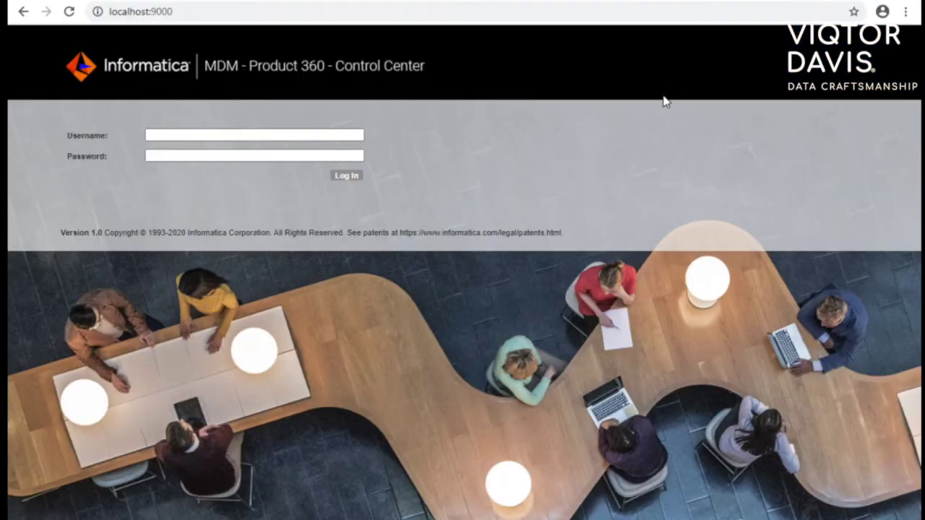
Step: Log in to Product 360 Control Center with the admin username and password
{"action": "left_click", "coordinate": [313, 139]}
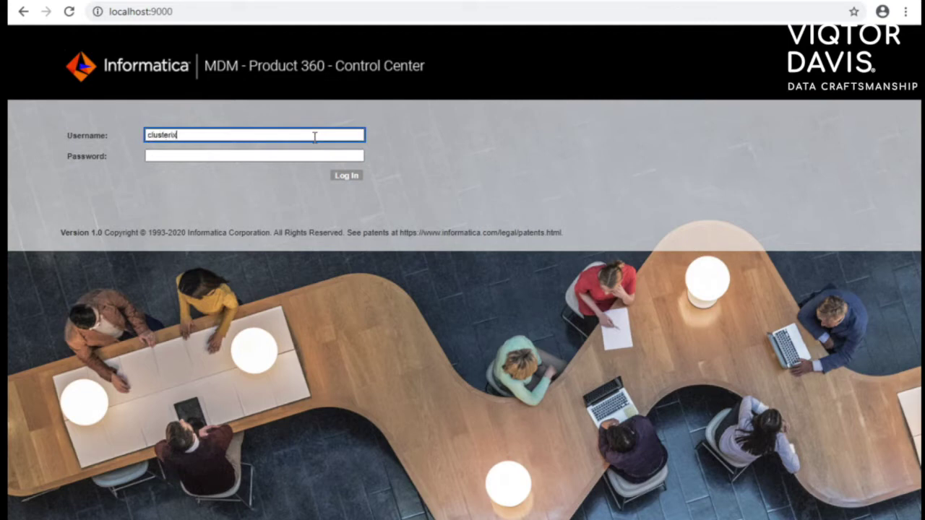
{"action": "key", "text": "Tab"}
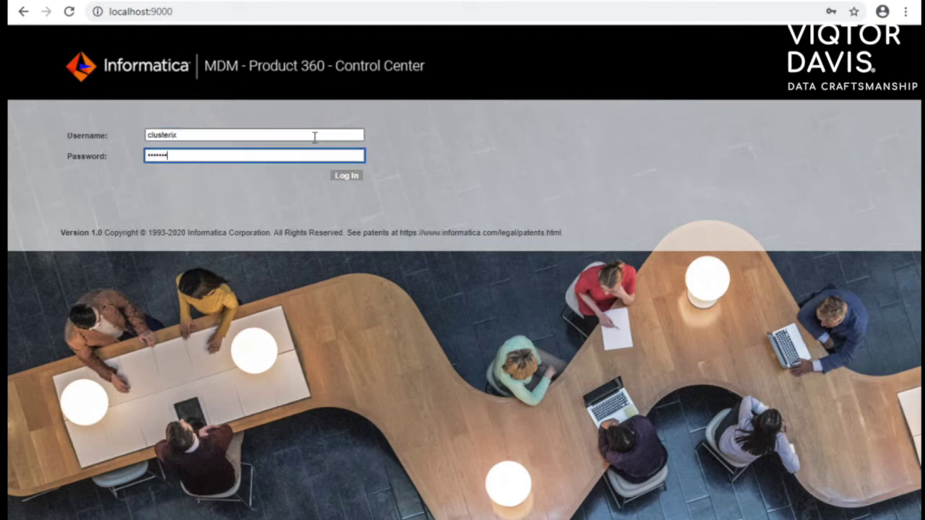
{"action": "left_click", "coordinate": [344, 176]}
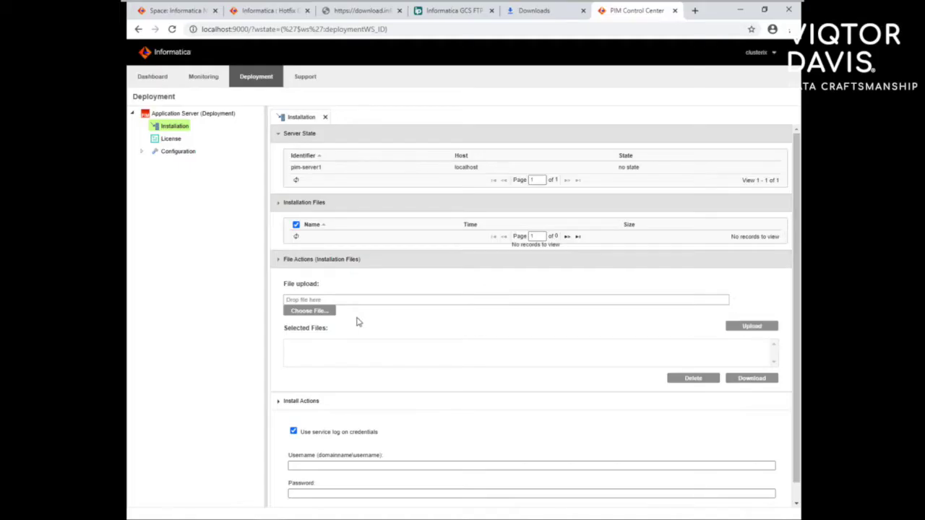
{"action": "left_click", "coordinate": [329, 313]}
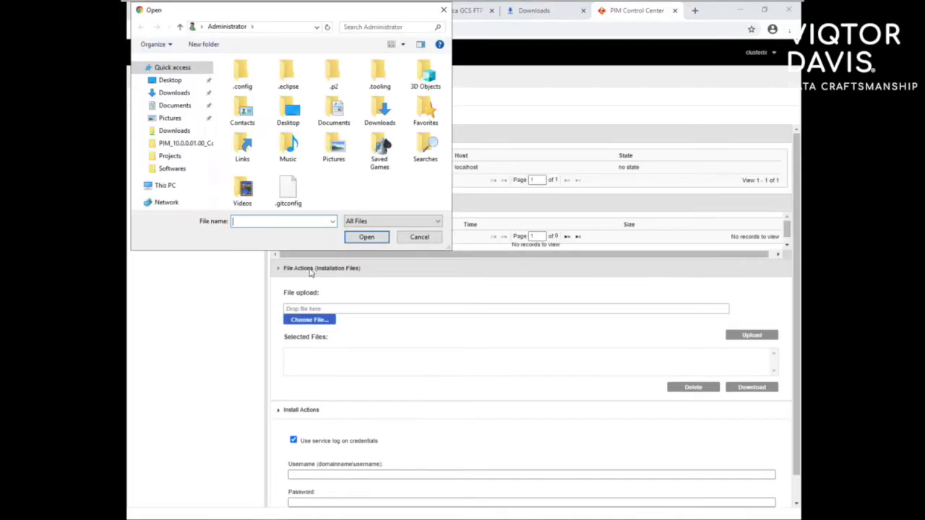
Step: Choose PIM_10.0.0.01.00_Rev-67866_server_win64.full.zip from C:\Softwares\PIM_10.0.0.01.00_Core for upload
{"action": "left_click", "coordinate": [166, 186]}
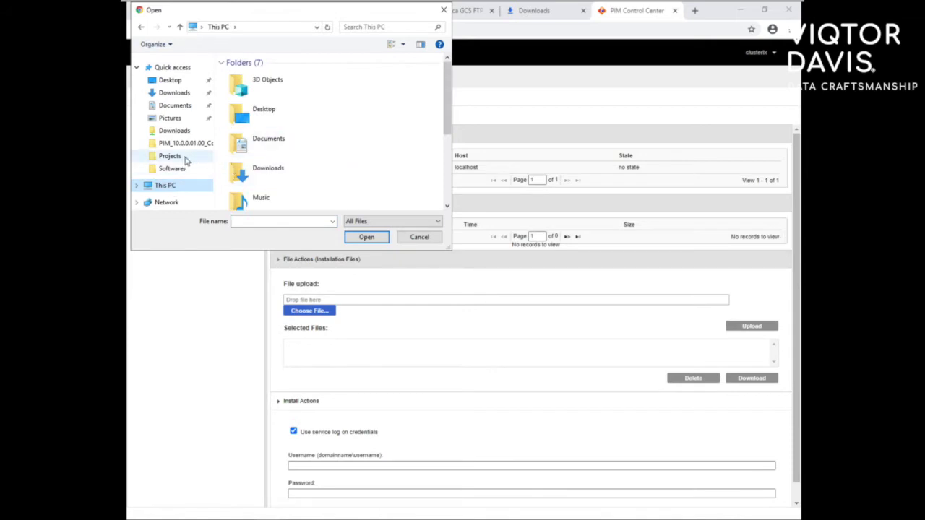
{"action": "left_click", "coordinate": [177, 168]}
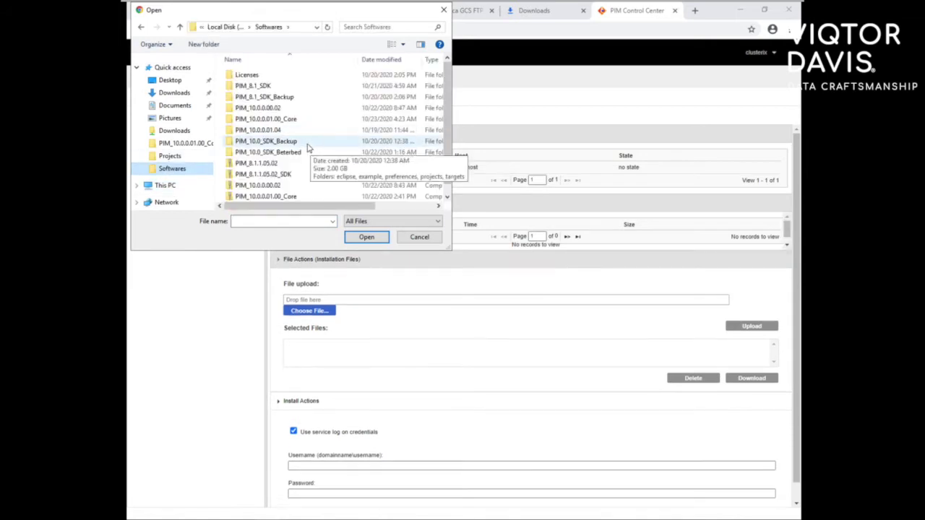
{"action": "double_click", "coordinate": [283, 119]}
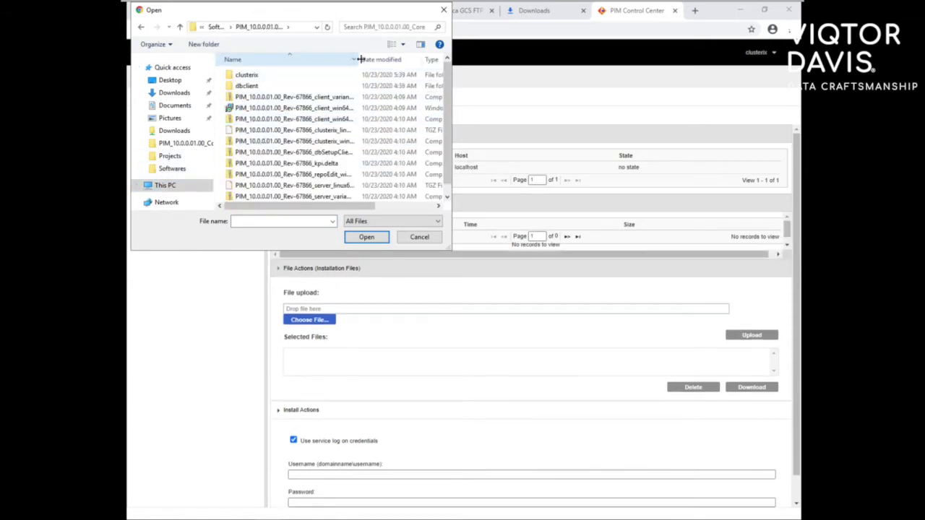
{"action": "left_click_drag", "start_coordinate": [359, 59], "coordinate": [393, 58]}
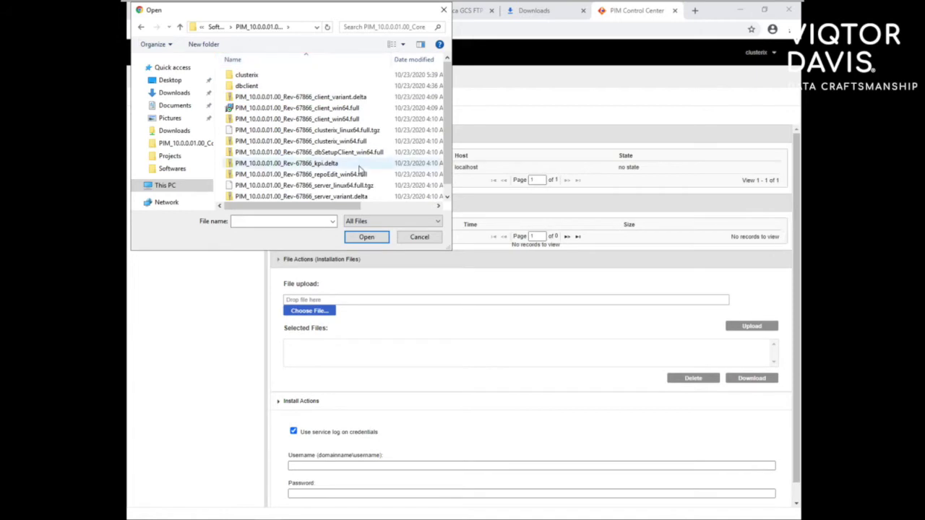
{"action": "scroll", "coordinate": [325, 173], "scroll_direction": "down", "scroll_amount": 1}
{"action": "left_click", "coordinate": [336, 198]}
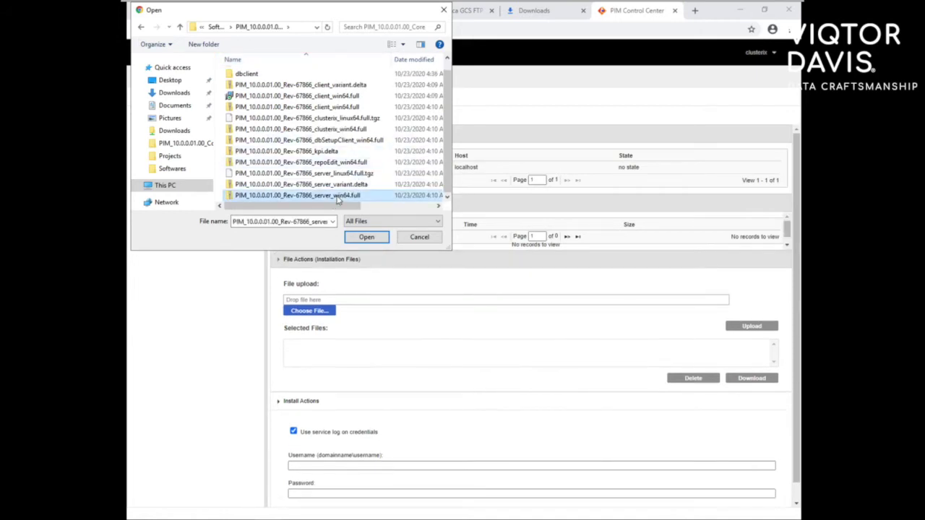
{"action": "left_click", "coordinate": [365, 238]}
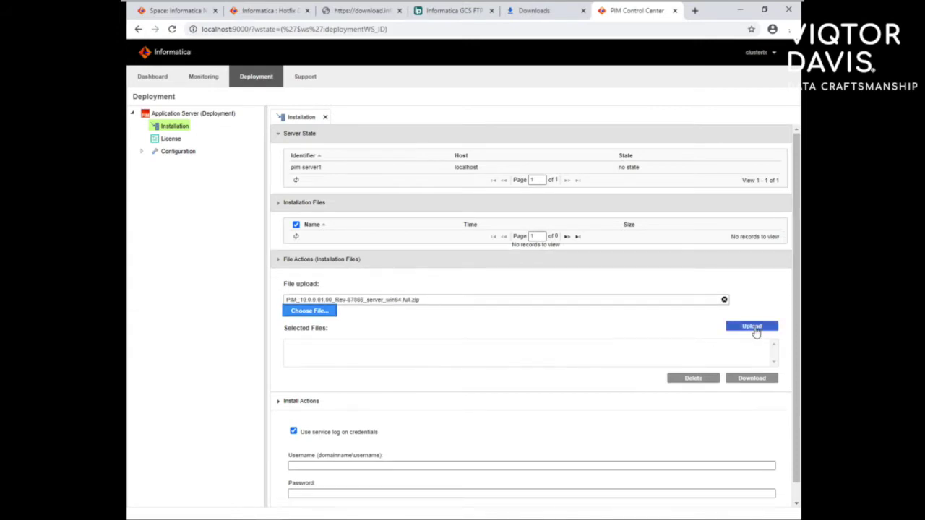
Step: Upload the server package and install it on pim-server1, confirming the installation
{"action": "left_click", "coordinate": [753, 326]}
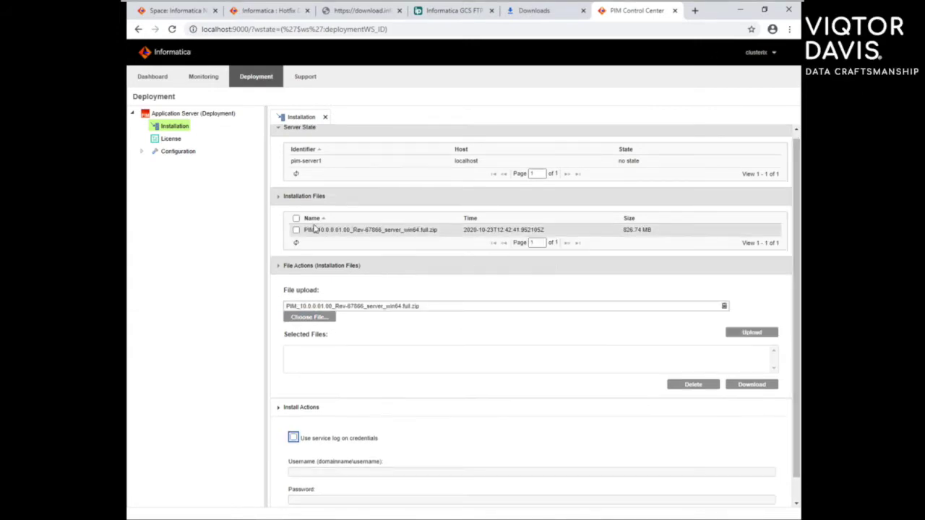
{"action": "left_click", "coordinate": [295, 218]}
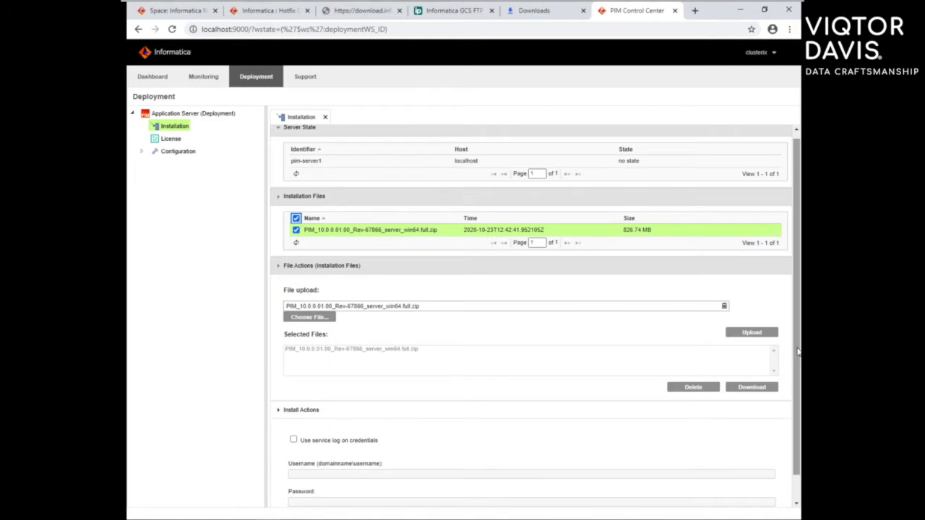
{"action": "scroll", "coordinate": [671, 430], "scroll_direction": "down", "scroll_amount": 2}
{"action": "left_click", "coordinate": [740, 495]}
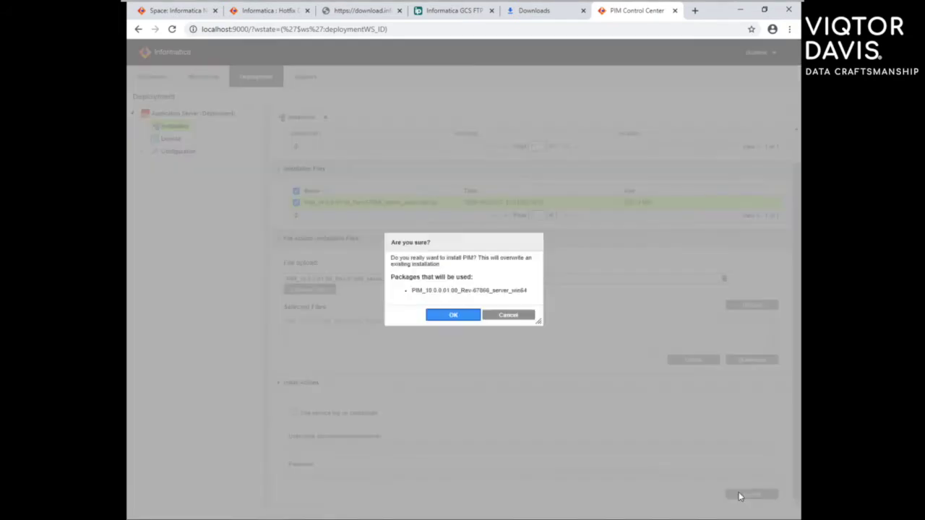
{"action": "left_click", "coordinate": [439, 317]}
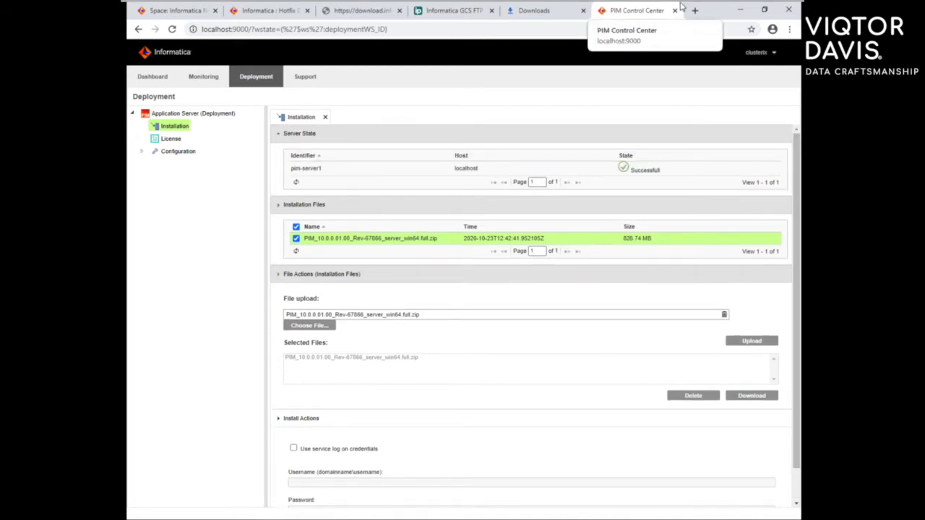
Step: Open Services and locate the running Informatica MDM services
{"action": "key", "text": "super"}
{"action": "type", "text": "servi"}
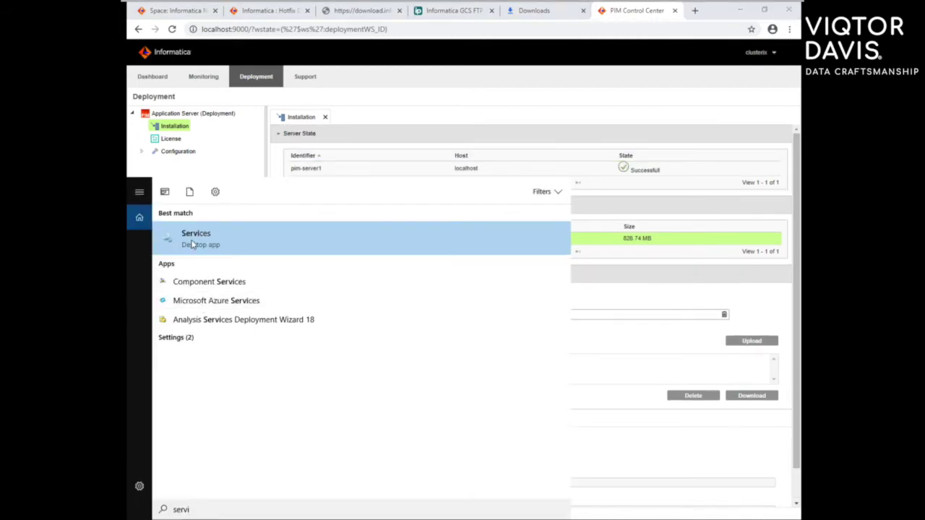
{"action": "left_click", "coordinate": [192, 245]}
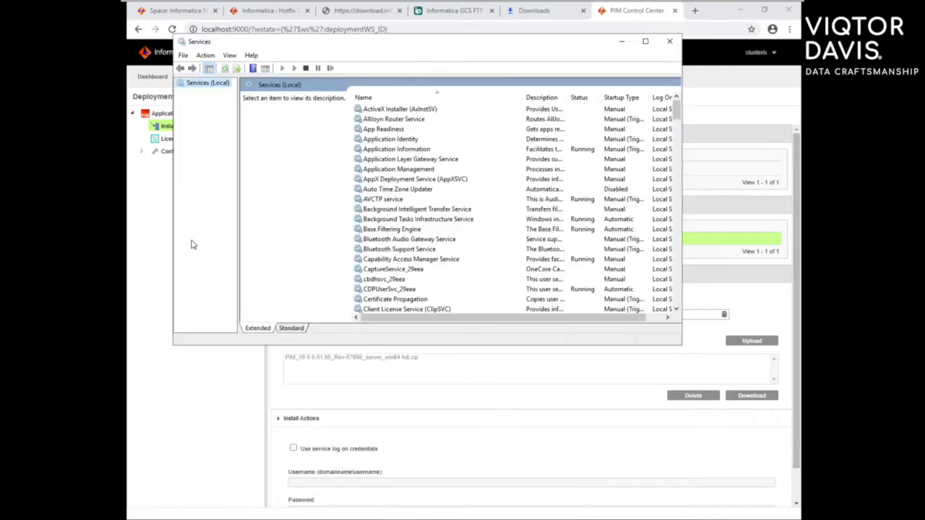
{"action": "left_click", "coordinate": [415, 149]}
{"action": "type", "text": "inf"}
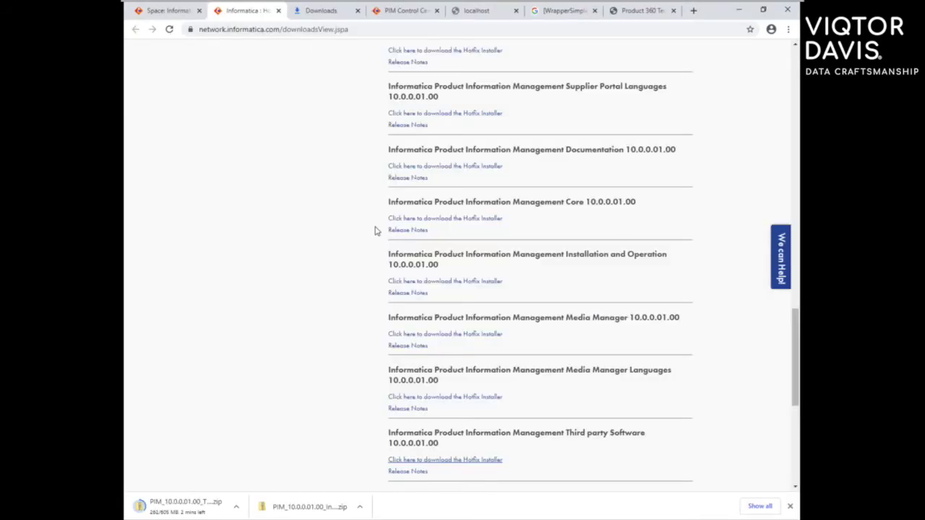
{"action": "scroll", "coordinate": [374, 231], "scroll_direction": "down", "scroll_amount": 1}
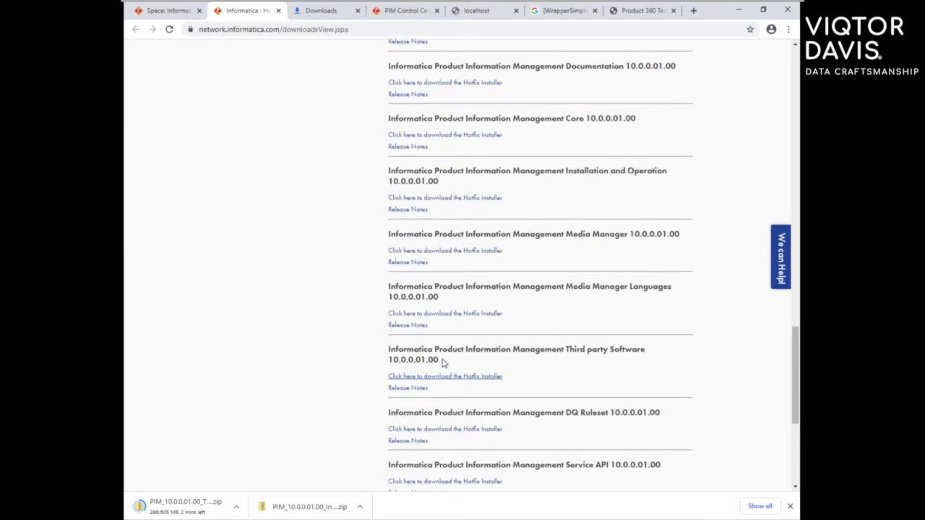
{"action": "triple_click", "coordinate": [440, 361]}
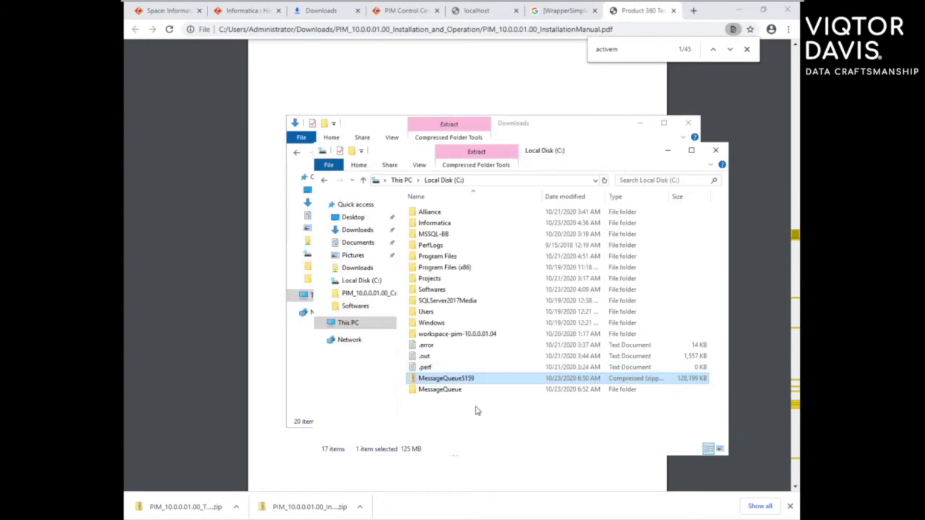
Step: Open the extracted C:\MessageQueue folder
{"action": "left_click", "coordinate": [444, 390]}
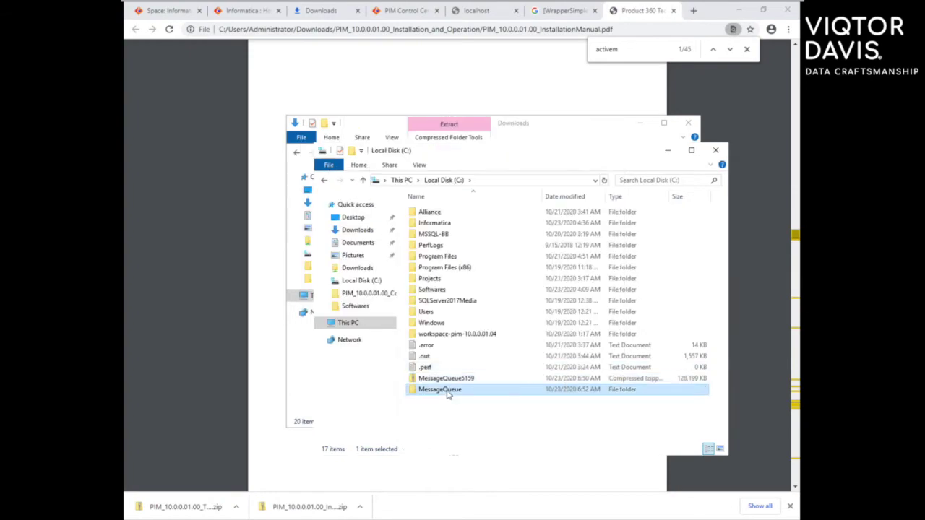
{"action": "double_click", "coordinate": [440, 390]}
{"action": "left_click", "coordinate": [437, 180]}
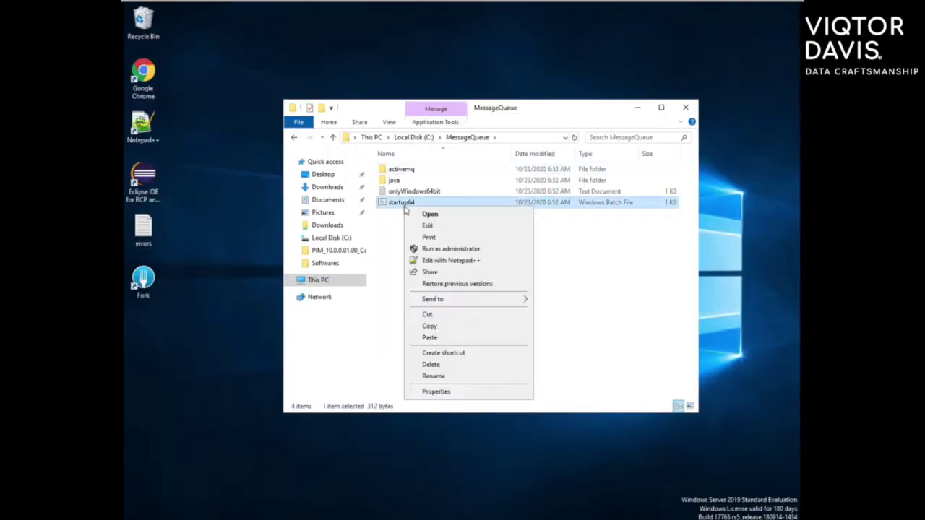
Step: Run startup64 as administrator past the security warning to start ActiveMQ
{"action": "left_click", "coordinate": [429, 214]}
{"action": "left_click", "coordinate": [388, 256]}
{"action": "left_click", "coordinate": [539, 377]}
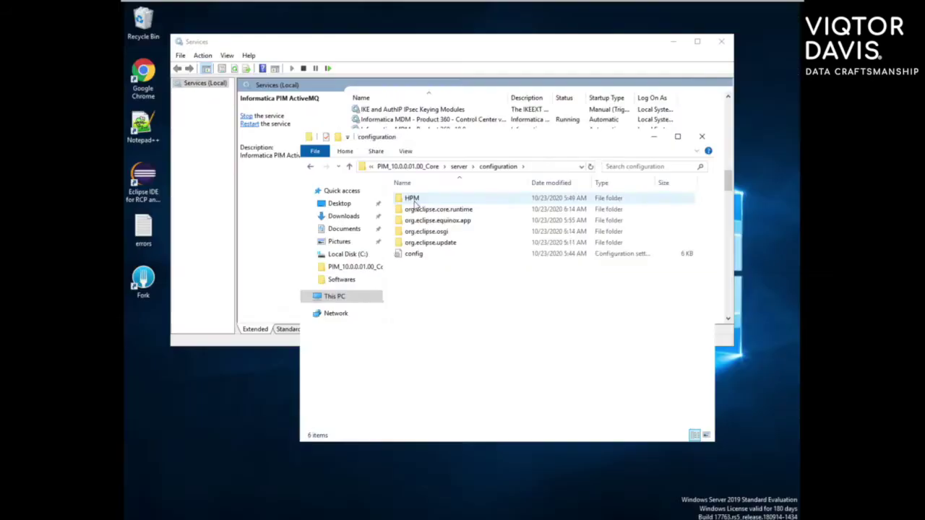
{"action": "right_click", "coordinate": [426, 390]}
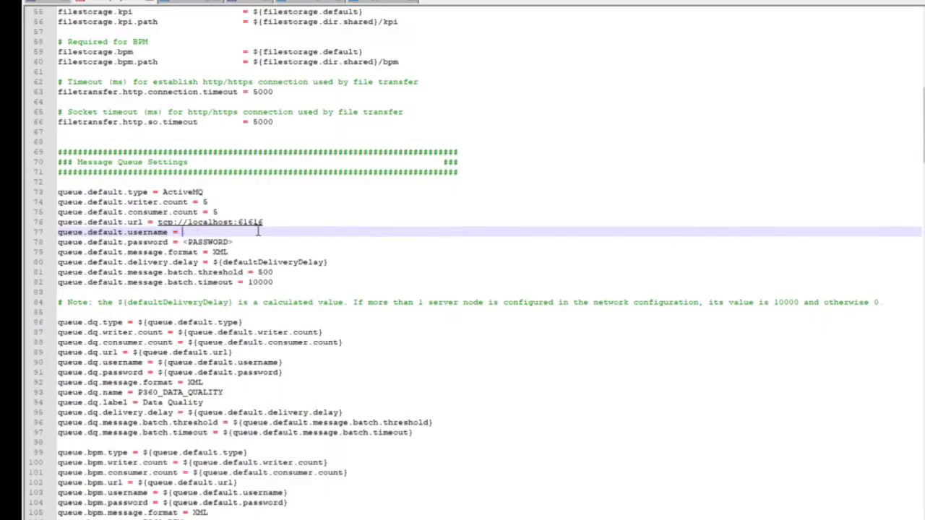
Step: Set queue.default.username to admin and fill in queue.default.password in server.properties
{"action": "type", "text": "admin"}
{"action": "double_click", "coordinate": [210, 242]}
{"action": "key", "text": "BackSpace"}
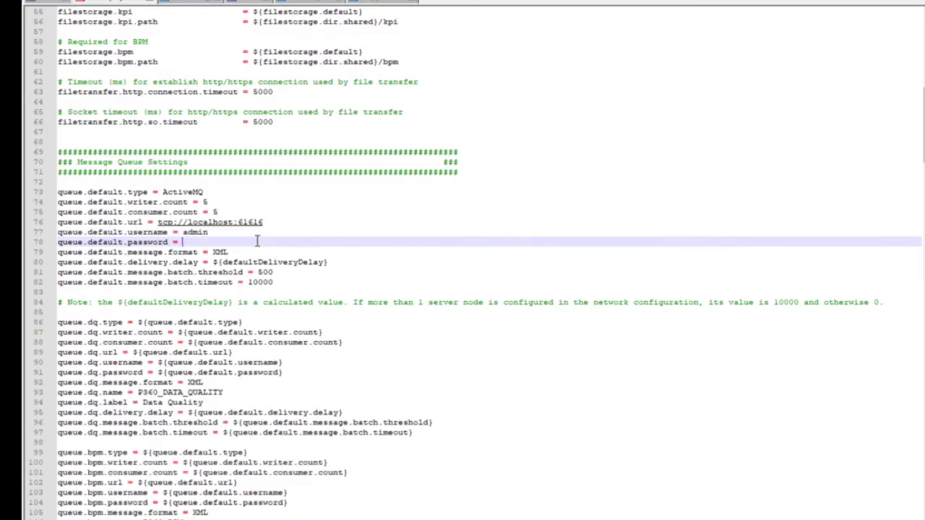
{"action": "left_click", "coordinate": [335, 193]}
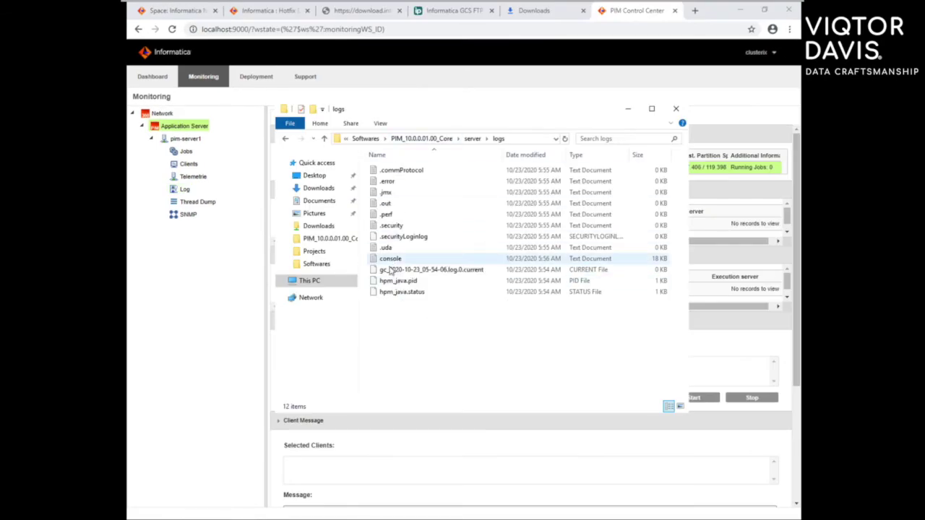
Step: Open console.log in Notepad++ and select the Informatica MDM Control Center service
{"action": "right_click", "coordinate": [391, 258]}
{"action": "left_click", "coordinate": [412, 287]}
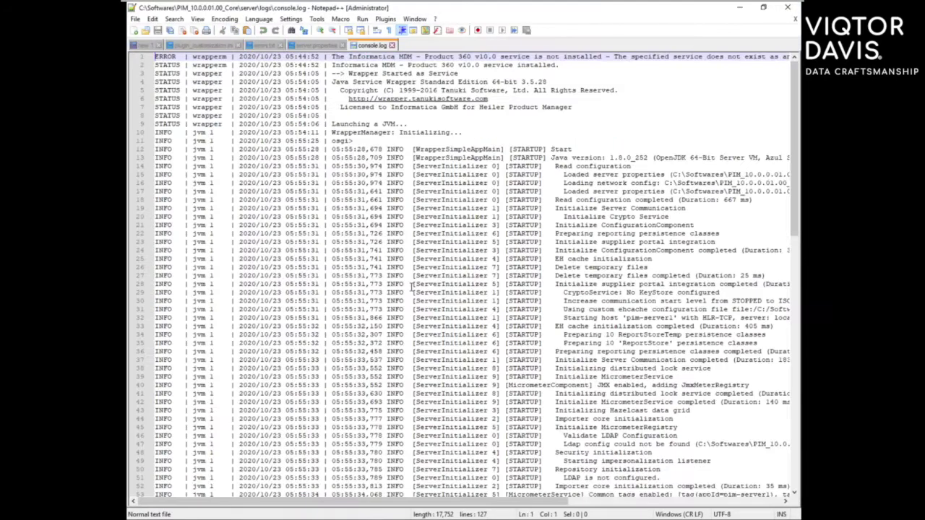
{"action": "scroll", "coordinate": [412, 287], "scroll_direction": "down", "scroll_amount": 15}
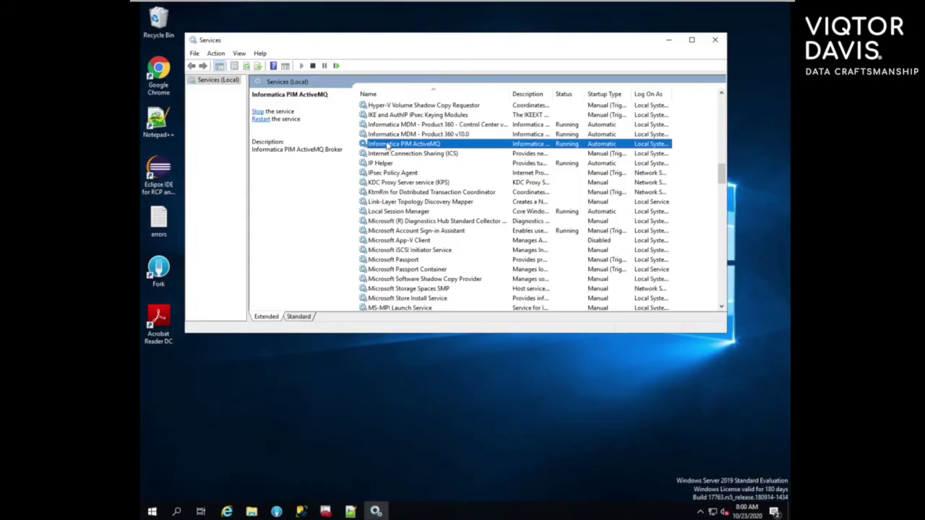
{"action": "key", "text": "Up"}
{"action": "key", "text": "Up"}
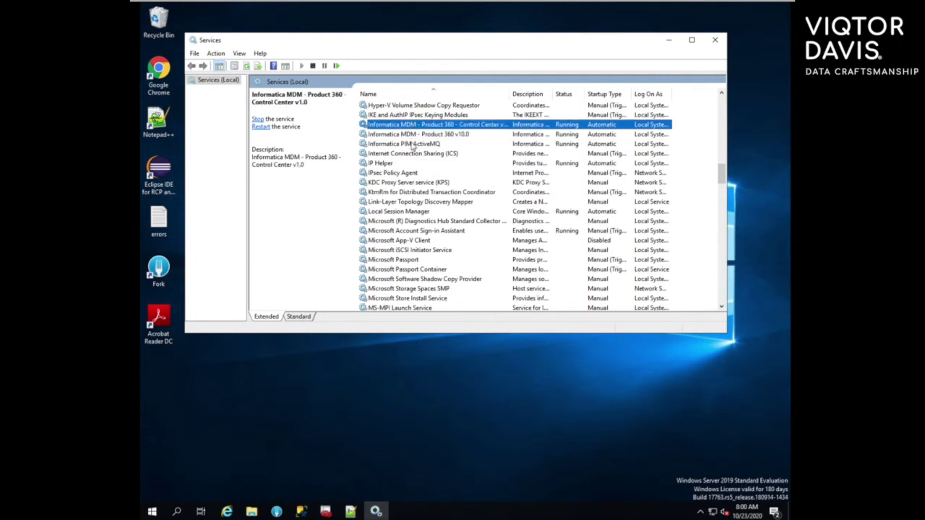
Step: In Chrome, load the Product 360 web access at localhost:1512 and log in as administrator
{"action": "left_click", "coordinate": [160, 70]}
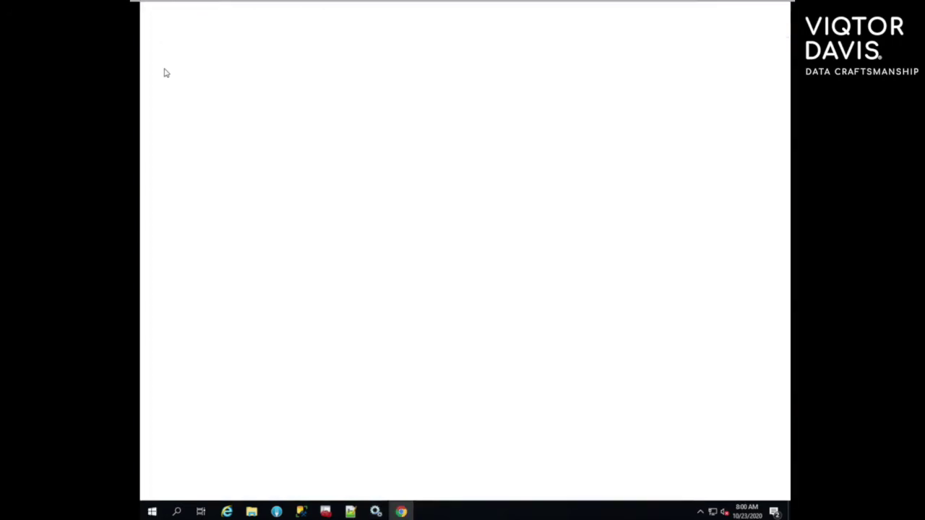
{"action": "type", "text": "localhost:1512/pim"}
{"action": "key", "text": "Return"}
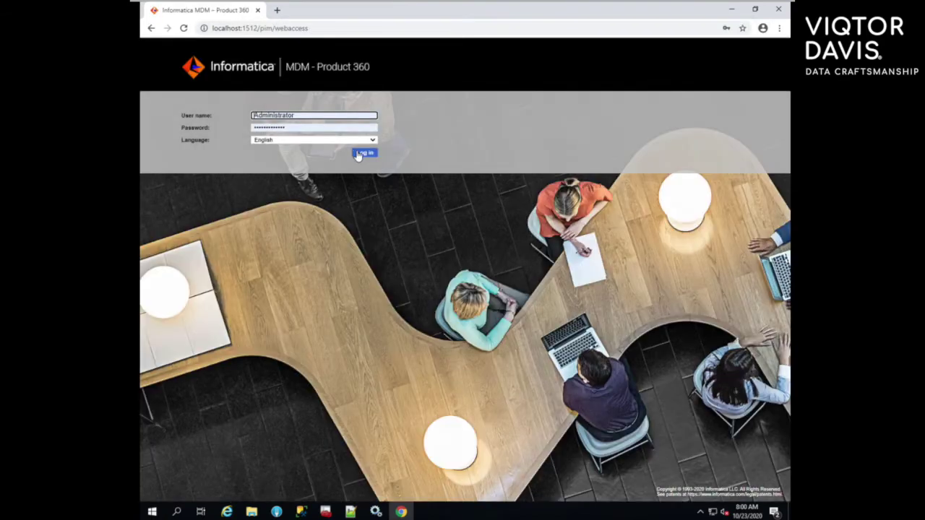
{"action": "left_click", "coordinate": [363, 154]}
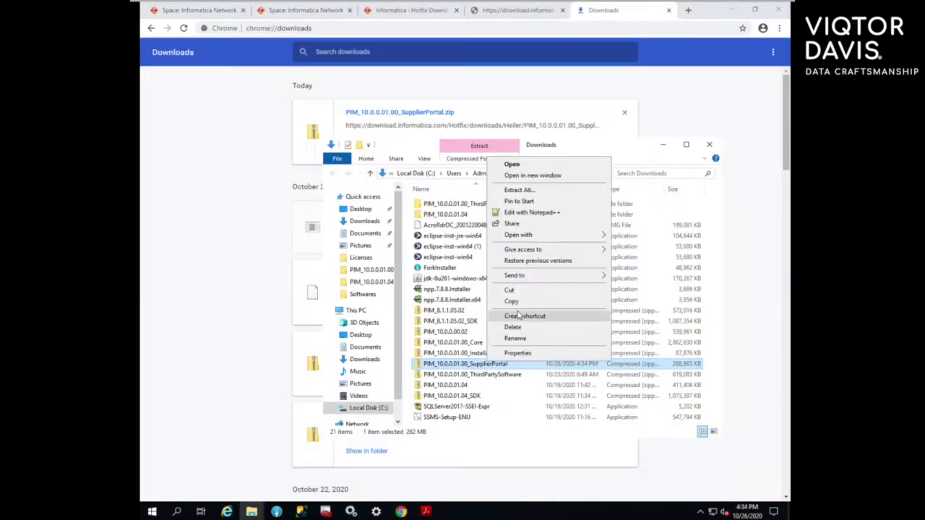
Step: Extract PIM_10.0.0.01.00_SupplierPortal.zip into C:\Softwares and open the extracted folder
{"action": "left_click", "coordinate": [557, 314]}
{"action": "double_click", "coordinate": [493, 358]}
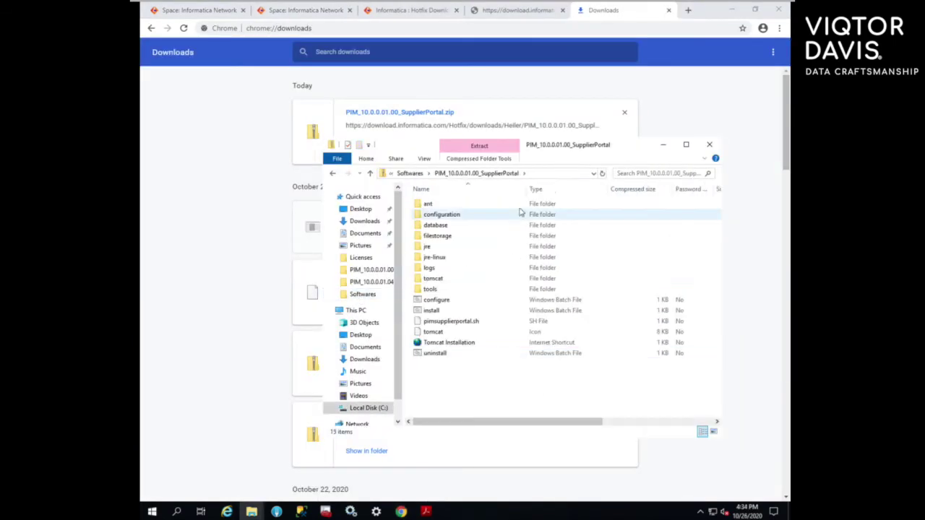
{"action": "left_click", "coordinate": [333, 174]}
{"action": "right_click", "coordinate": [477, 358]}
{"action": "left_click", "coordinate": [513, 192]}
{"action": "left_click", "coordinate": [556, 354]}
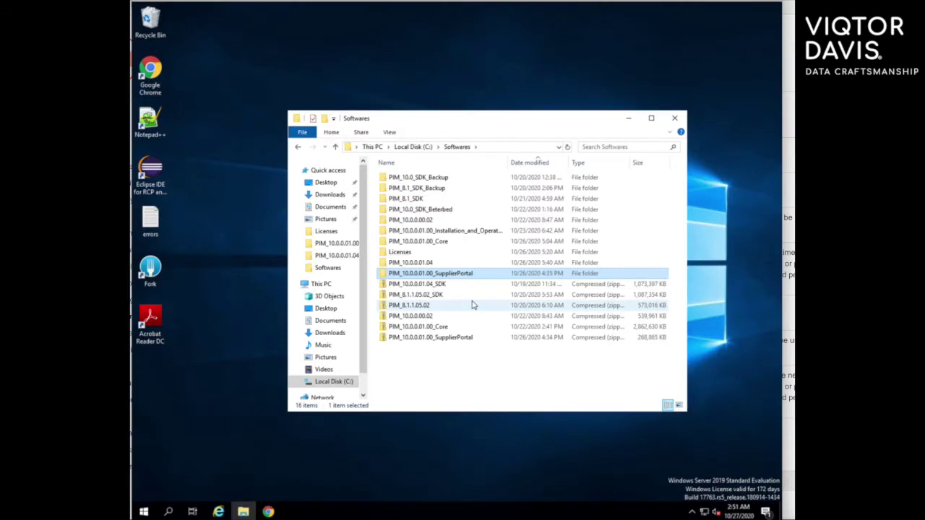
{"action": "double_click", "coordinate": [385, 274]}
Step: Open configuration.properties from the configuration folder in Notepad++ and review the database settings
{"action": "double_click", "coordinate": [408, 190]}
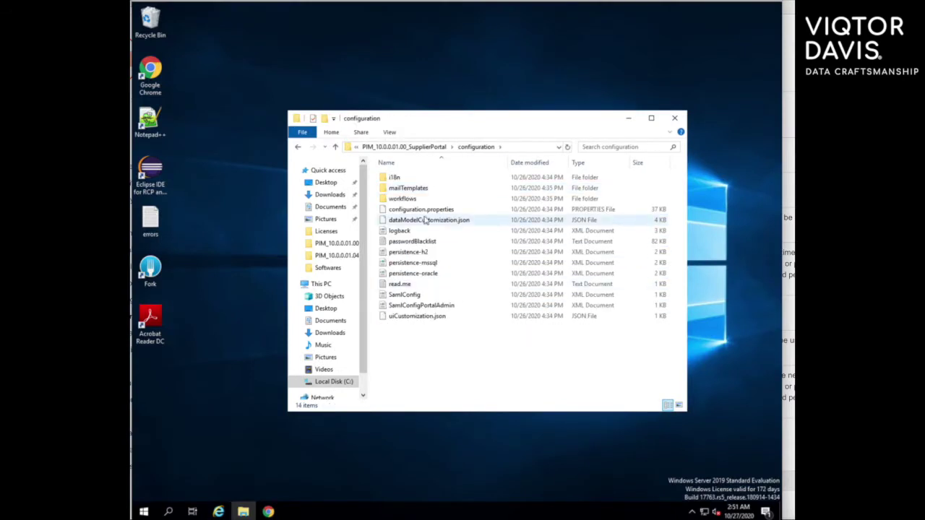
{"action": "right_click", "coordinate": [423, 213]}
{"action": "left_click", "coordinate": [449, 229]}
{"action": "scroll", "coordinate": [450, 230], "scroll_direction": "down", "scroll_amount": 1}
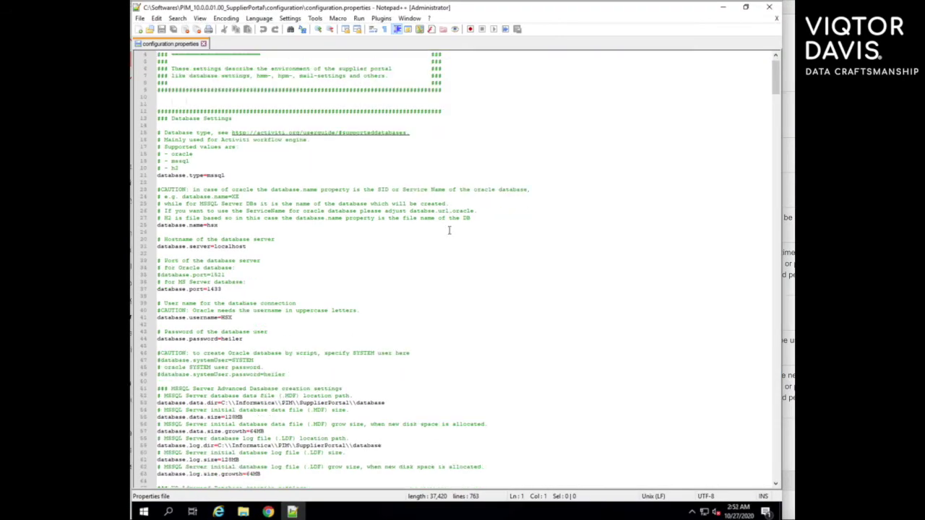
{"action": "scroll", "coordinate": [449, 230], "scroll_direction": "down", "scroll_amount": 1}
{"action": "double_click", "coordinate": [215, 268]}
{"action": "scroll", "coordinate": [322, 282], "scroll_direction": "down", "scroll_amount": 5}
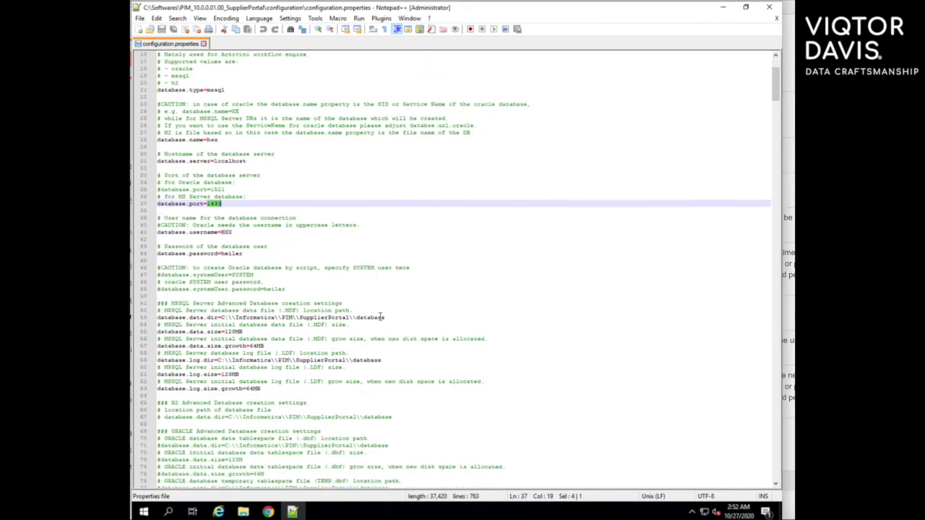
{"action": "scroll", "coordinate": [405, 294], "scroll_direction": "down", "scroll_amount": 2}
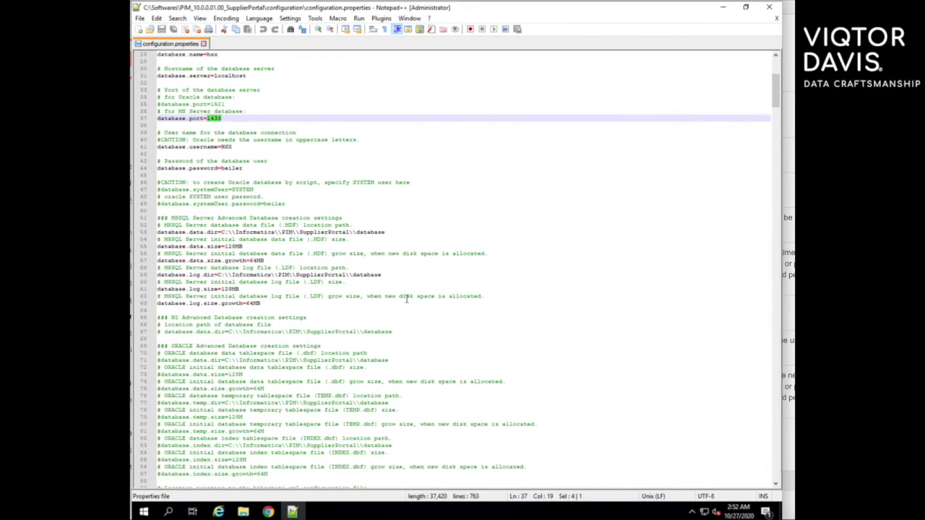
{"action": "scroll", "coordinate": [406, 298], "scroll_direction": "down", "scroll_amount": 4}
{"action": "scroll", "coordinate": [406, 299], "scroll_direction": "up", "scroll_amount": 2}
Step: Set database.username to sa and a new database password, then save the file
{"action": "double_click", "coordinate": [230, 105]}
{"action": "type", "text": "sa"}
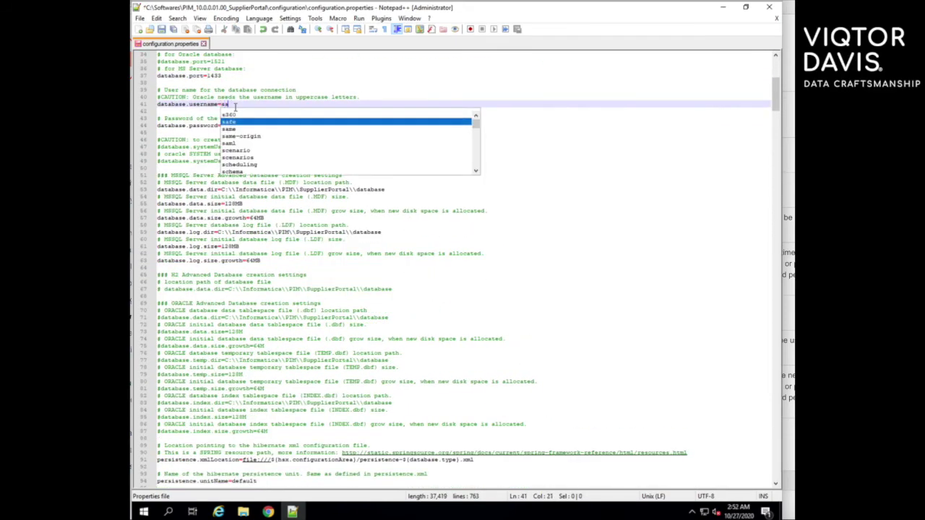
{"action": "double_click", "coordinate": [243, 125]}
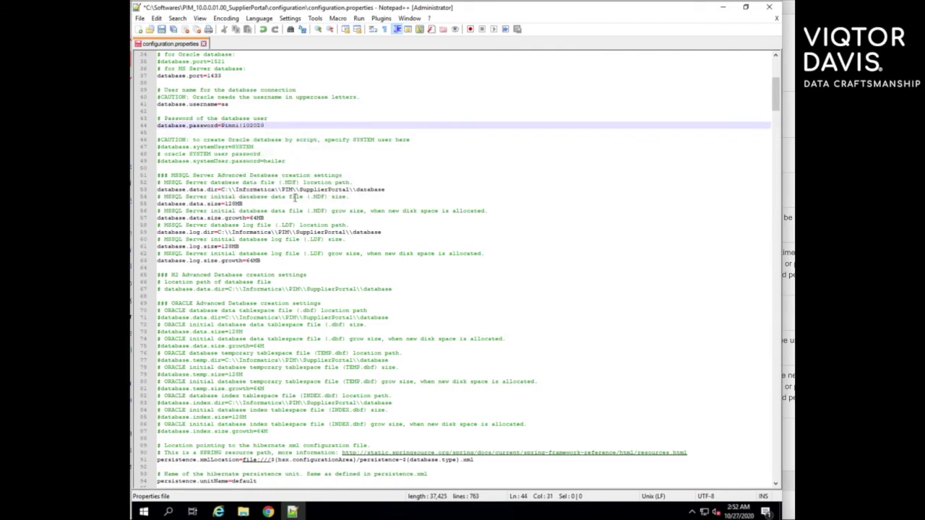
{"action": "left_click", "coordinate": [295, 202]}
{"action": "scroll", "coordinate": [361, 333], "scroll_direction": "down", "scroll_amount": 20}
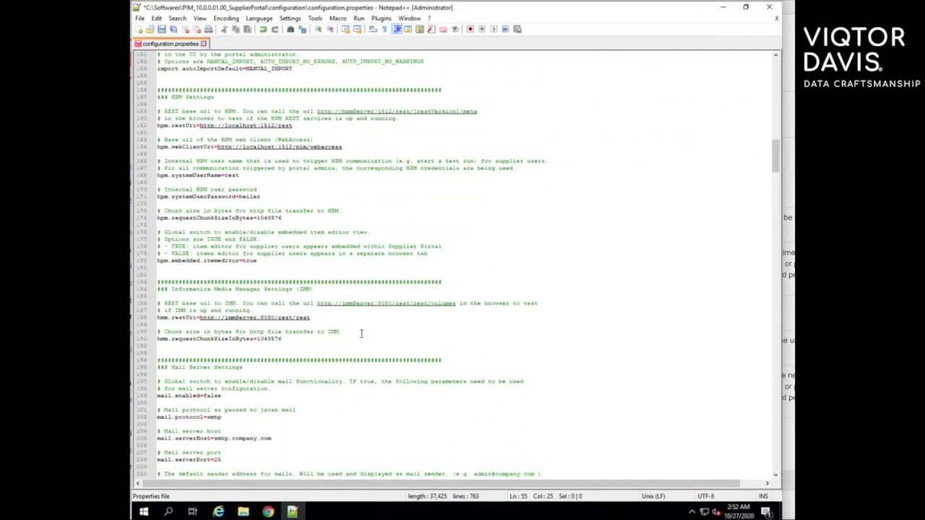
{"action": "scroll", "coordinate": [362, 333], "scroll_direction": "down", "scroll_amount": 20}
{"action": "left_click", "coordinate": [139, 18]}
{"action": "left_click", "coordinate": [166, 96]}
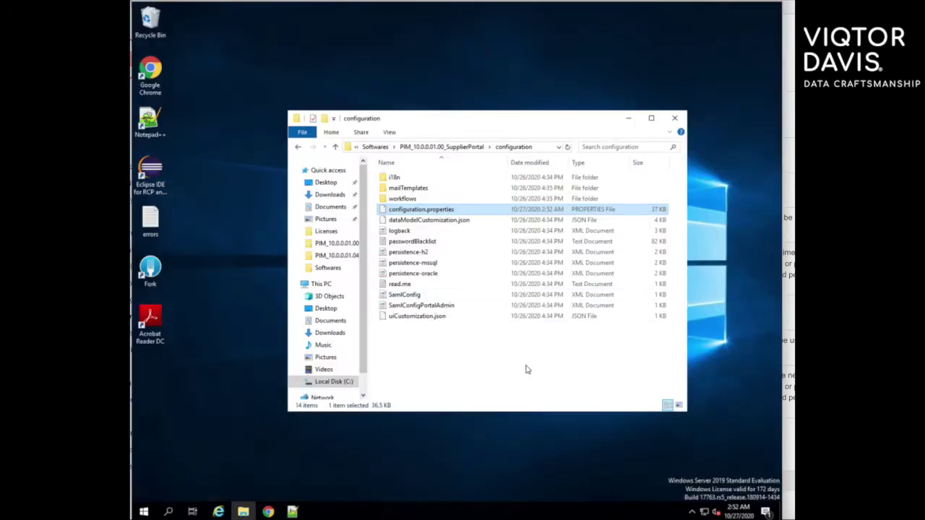
Step: Close the editor and run the Supplier Portal database setup, allowing it past SmartScreen
{"action": "left_click", "coordinate": [769, 8]}
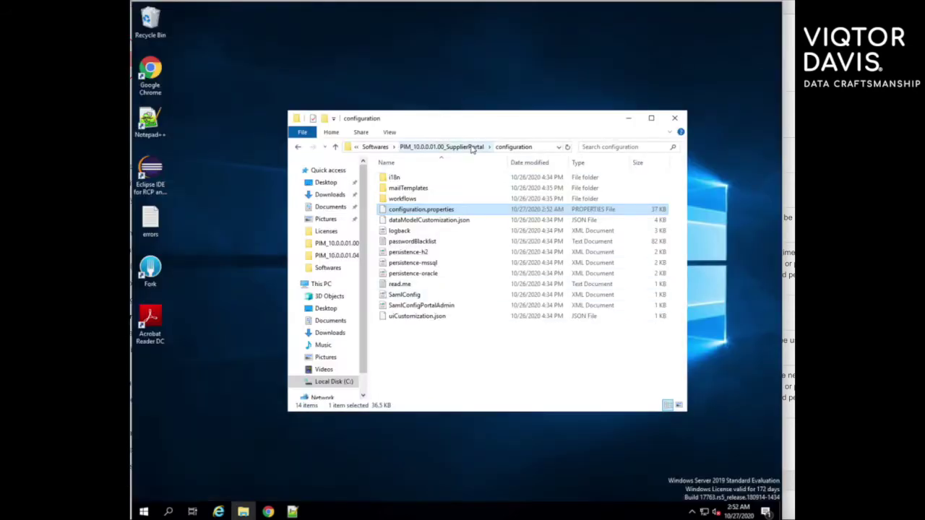
{"action": "left_click", "coordinate": [471, 148]}
{"action": "double_click", "coordinate": [412, 200]}
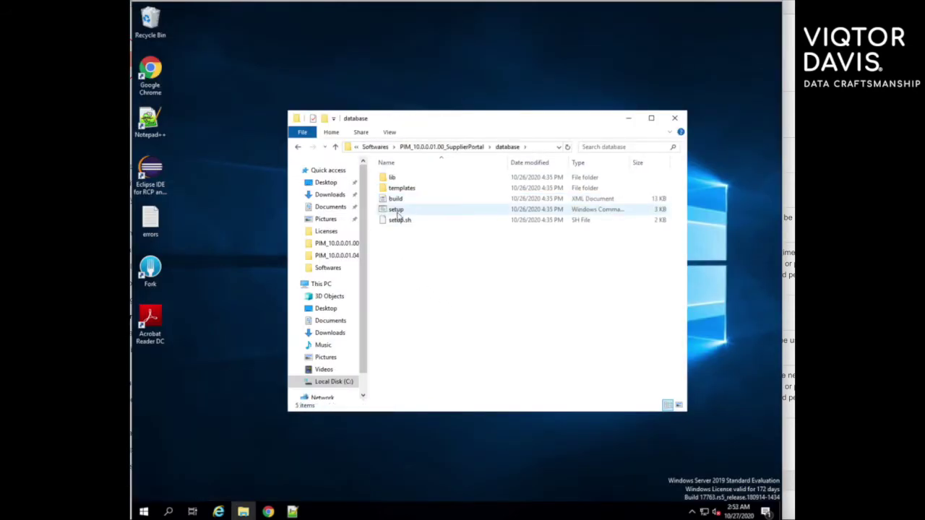
{"action": "double_click", "coordinate": [397, 212]}
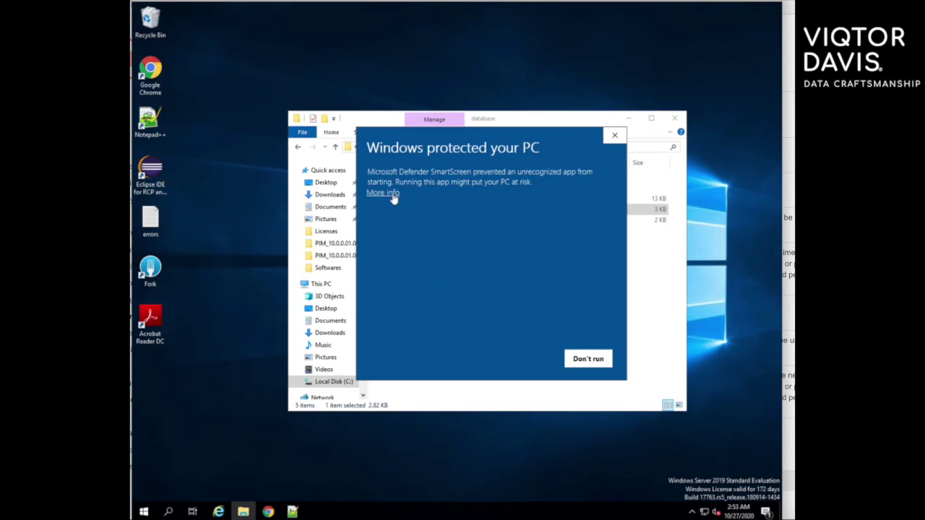
{"action": "left_click", "coordinate": [390, 194]}
{"action": "left_click", "coordinate": [520, 359]}
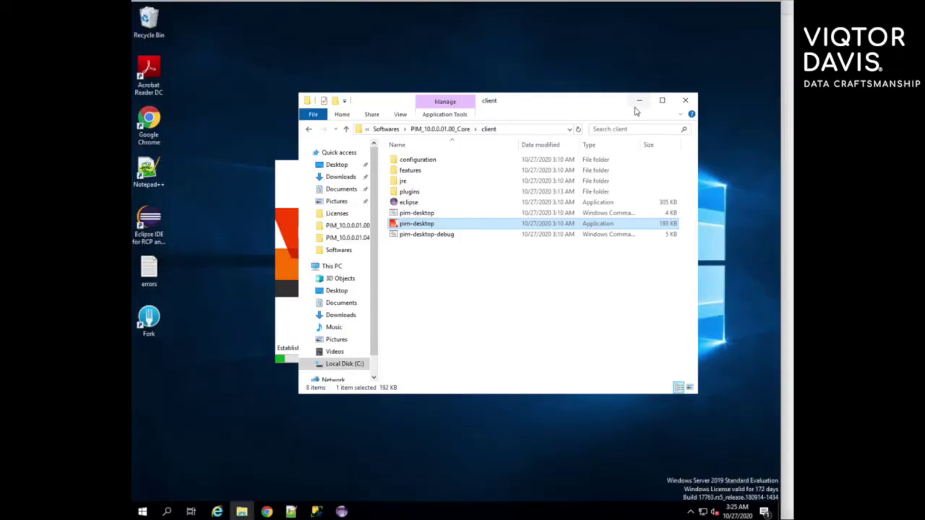
Step: Minimize the client folder and confirm the administrator login to start the Desktop client
{"action": "left_click", "coordinate": [643, 105]}
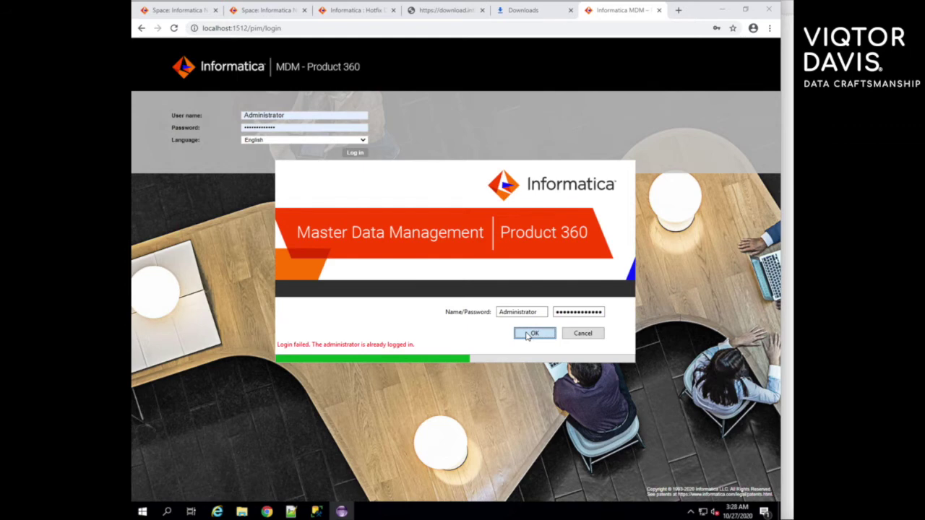
{"action": "left_click", "coordinate": [533, 333]}
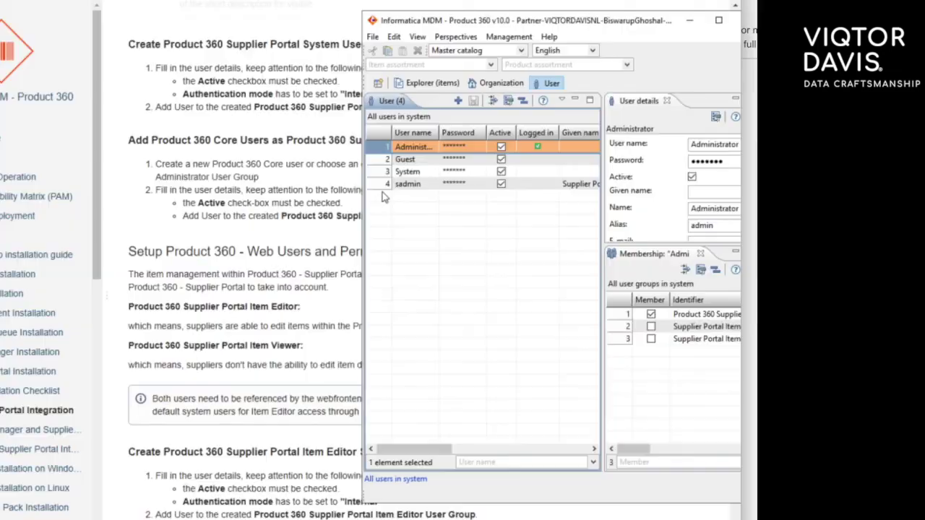
Step: Create user seditor with a password and add it to the second Supplier Portal group
{"action": "left_click", "coordinate": [460, 101]}
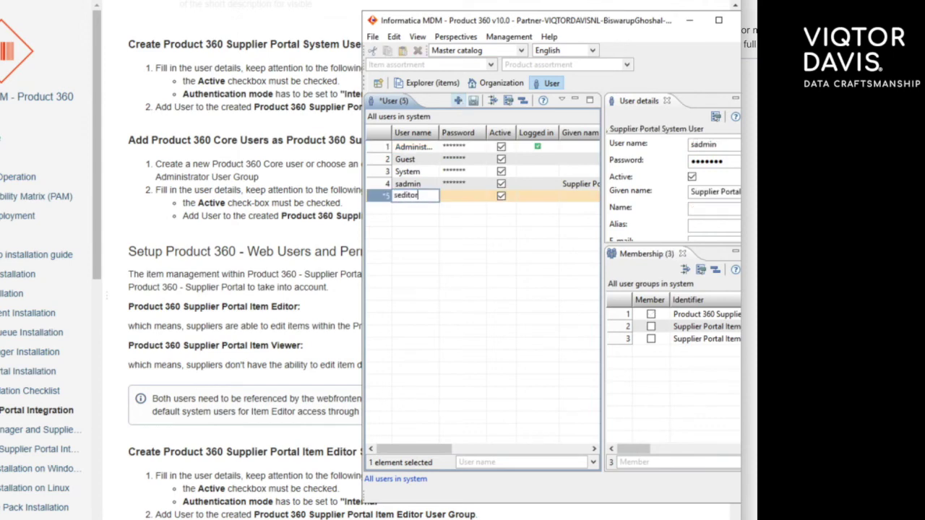
{"action": "key", "text": "Tab"}
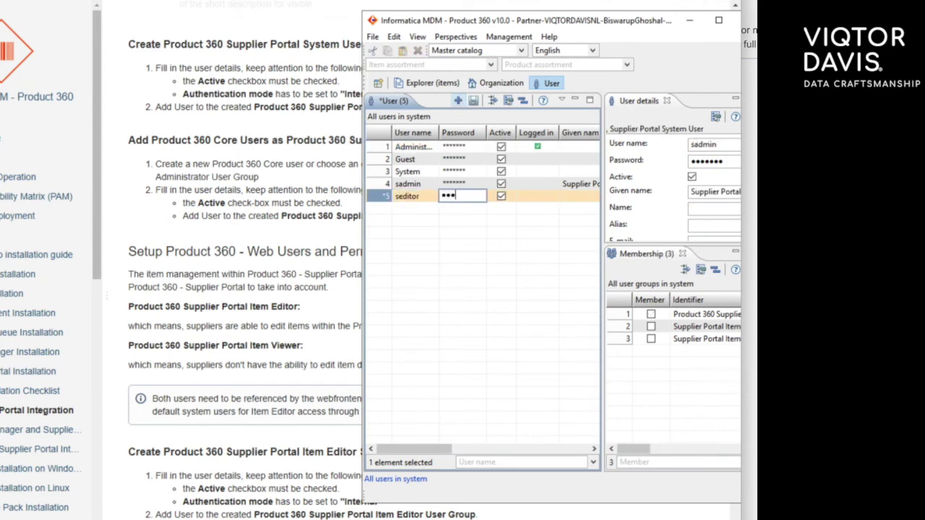
{"action": "key", "text": "Return"}
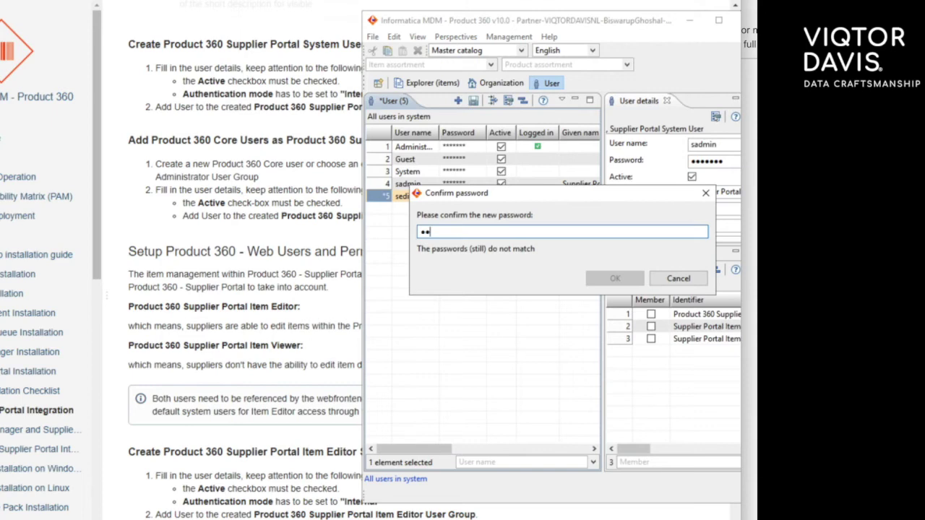
{"action": "key", "text": "Return"}
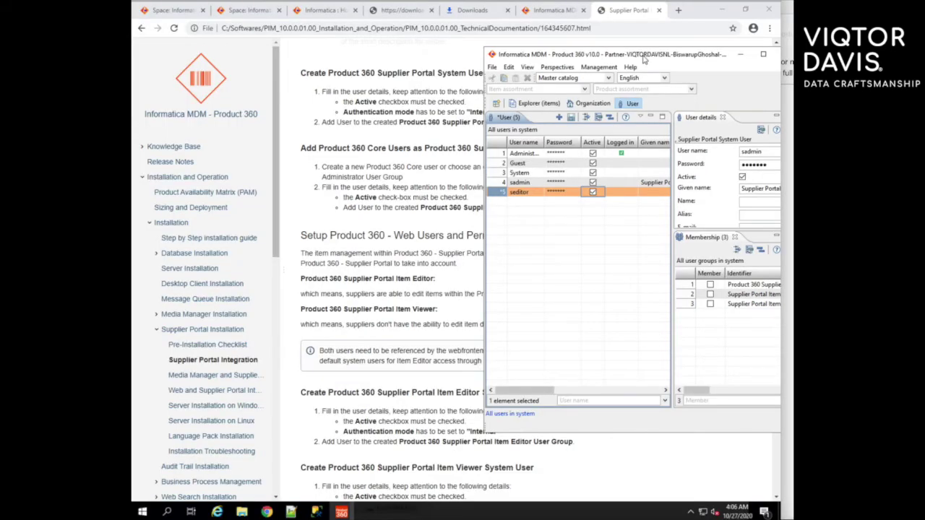
{"action": "left_click_drag", "start_coordinate": [643, 60], "coordinate": [545, 56]}
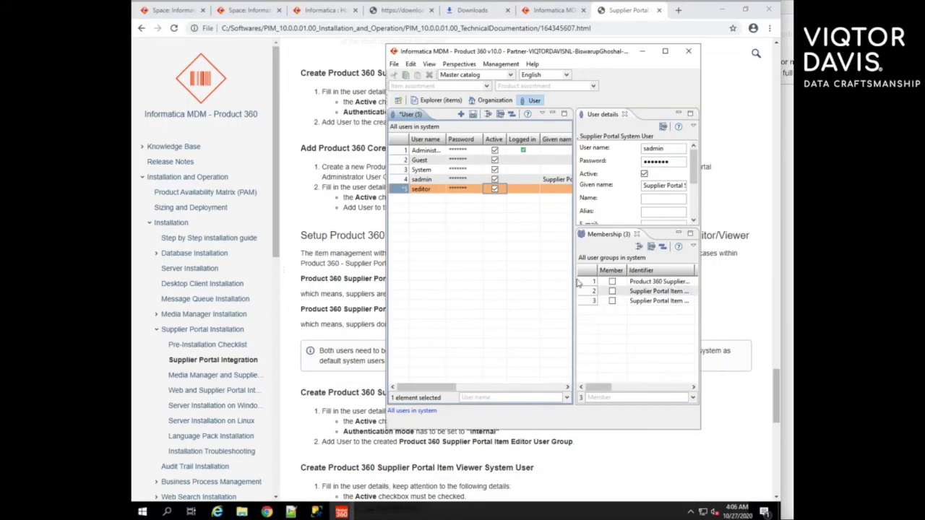
{"action": "left_click", "coordinate": [612, 292]}
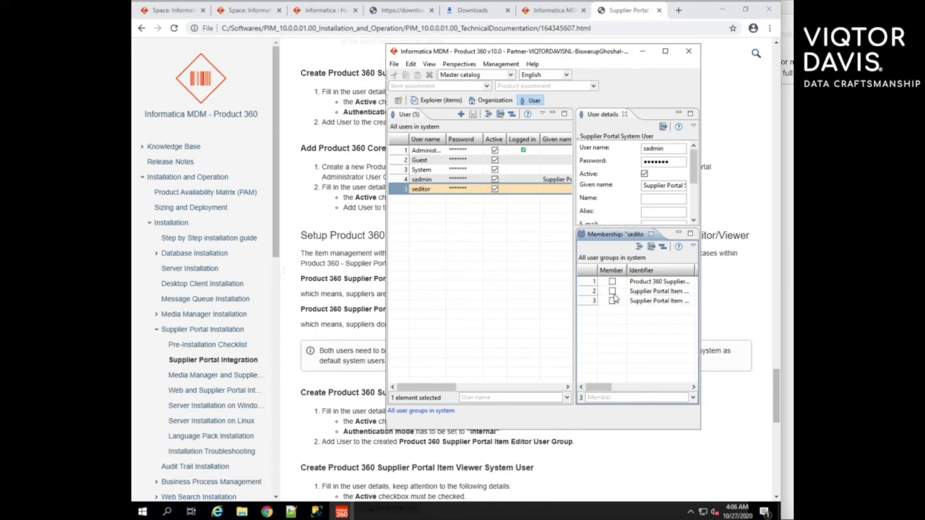
{"action": "left_click", "coordinate": [613, 293]}
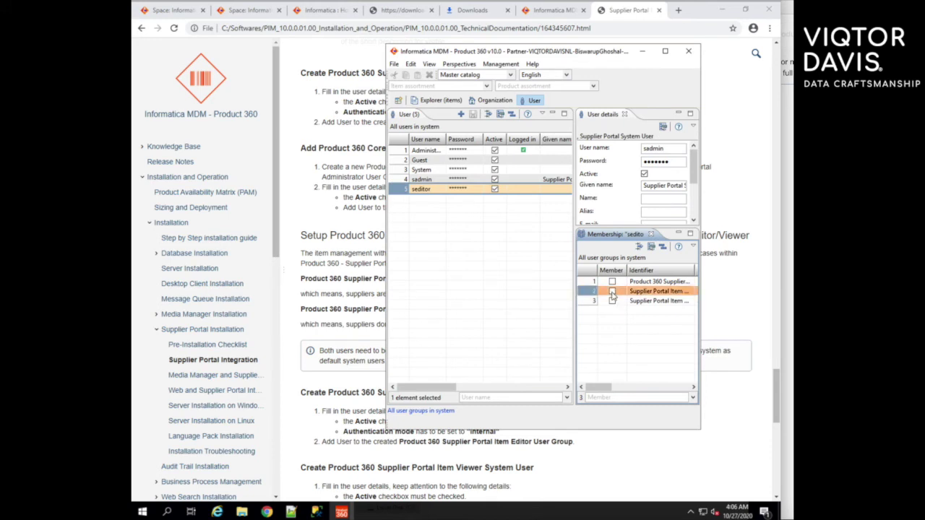
{"action": "left_click", "coordinate": [612, 292]}
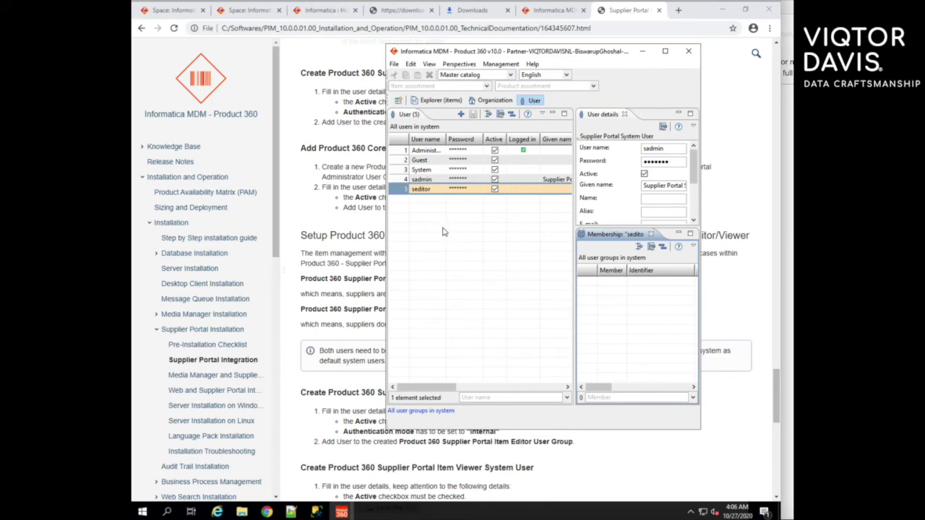
Step: Create user sviewer with a password and show its group memberships
{"action": "left_click", "coordinate": [461, 114]}
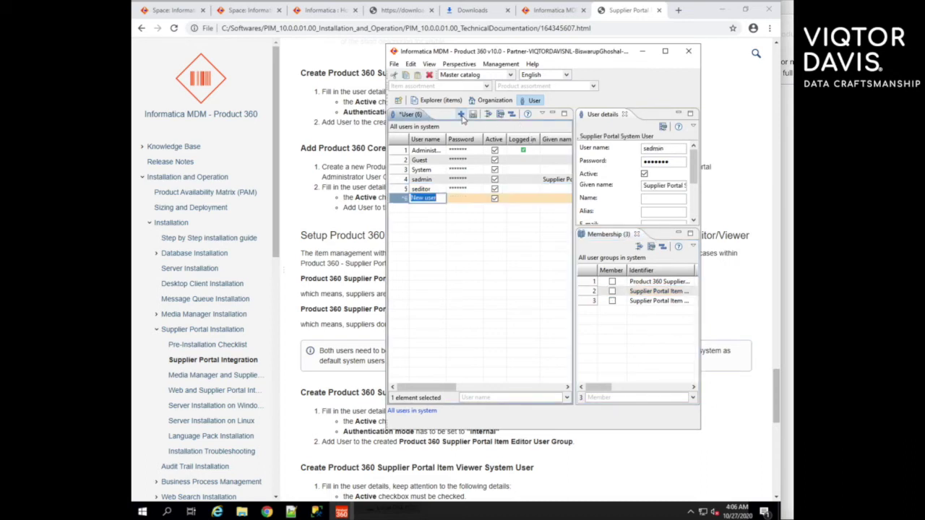
{"action": "type", "text": "svi"}
{"action": "key", "text": "Tab"}
{"action": "type", "text": "s"}
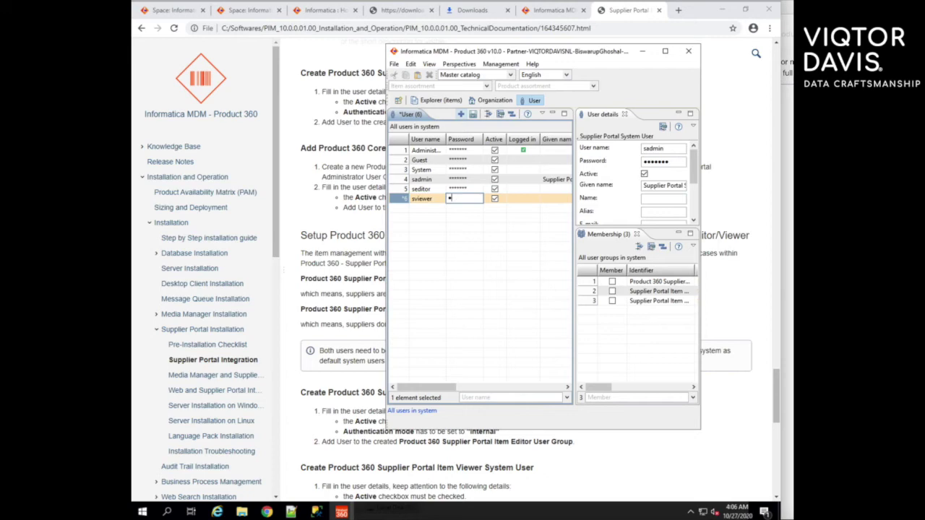
{"action": "key", "text": "Return"}
{"action": "key", "text": "Return"}
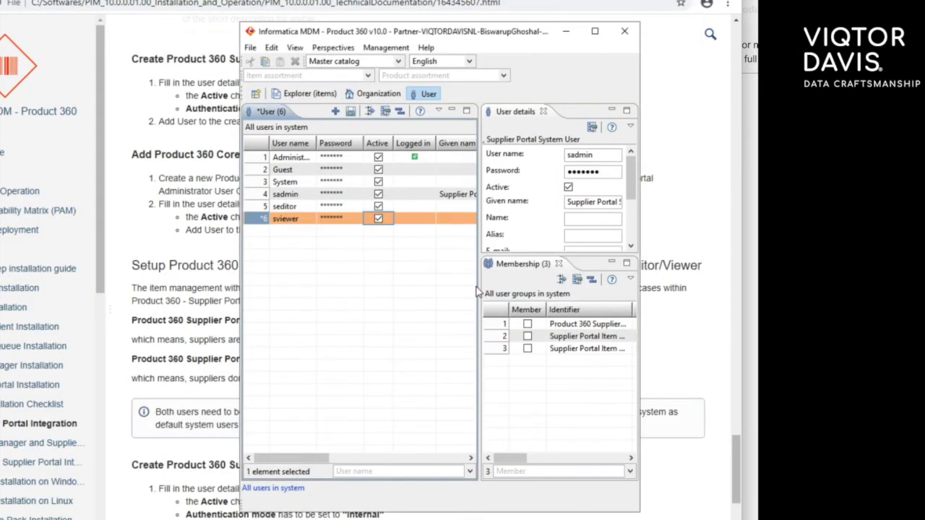
{"action": "left_click_drag", "start_coordinate": [304, 461], "coordinate": [420, 462]}
{"action": "left_click", "coordinate": [370, 219]}
{"action": "left_click", "coordinate": [334, 283]}
{"action": "left_click", "coordinate": [532, 351]}
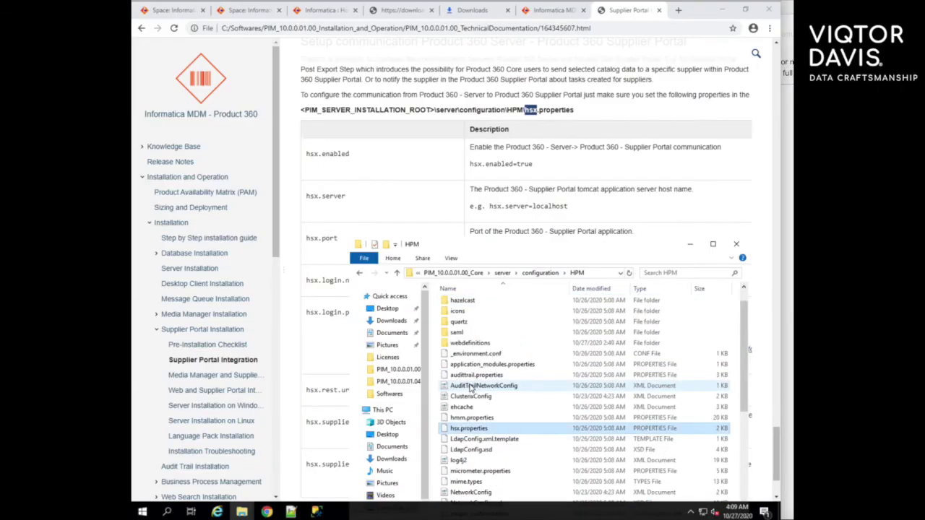
Step: Open hsx.properties and configuration.properties in Notepad++
{"action": "right_click", "coordinate": [471, 431]}
{"action": "left_click", "coordinate": [506, 302]}
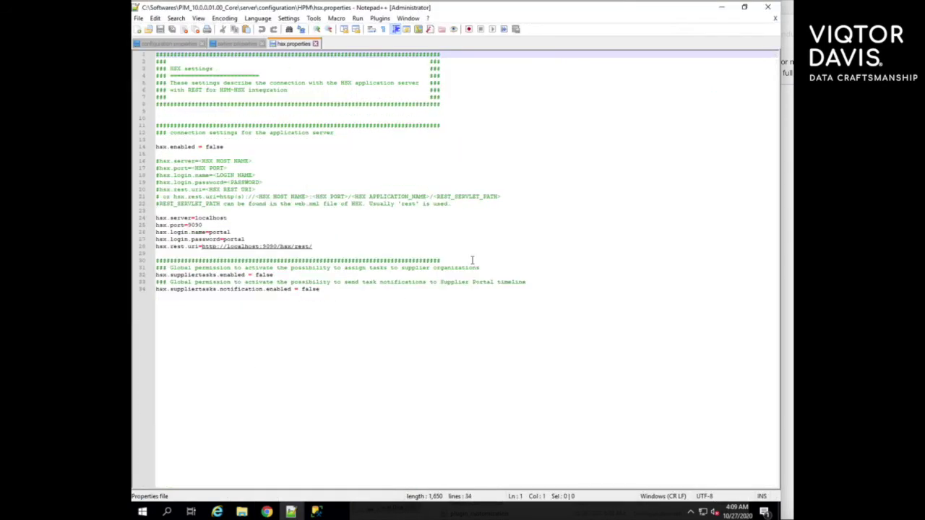
{"action": "left_click", "coordinate": [363, 314]}
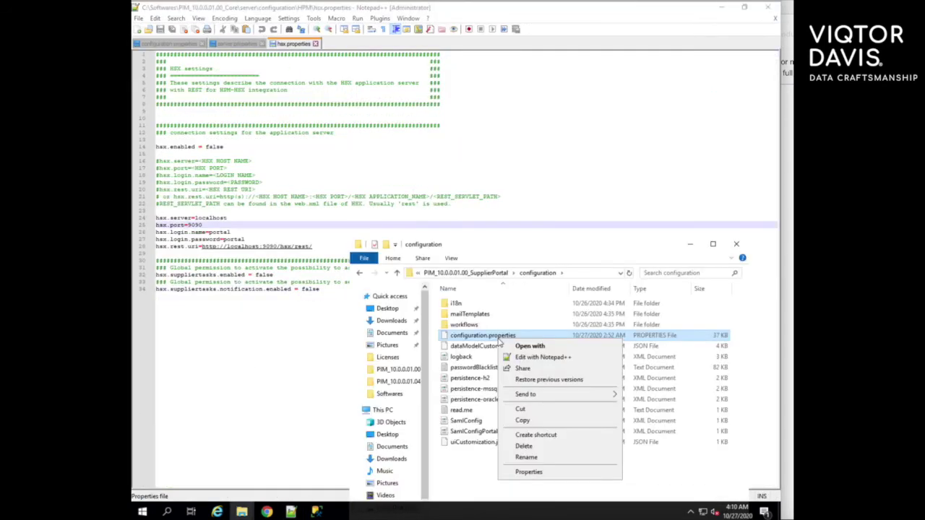
{"action": "left_click", "coordinate": [513, 357]}
{"action": "scroll", "coordinate": [517, 354], "scroll_direction": "up", "scroll_amount": 15}
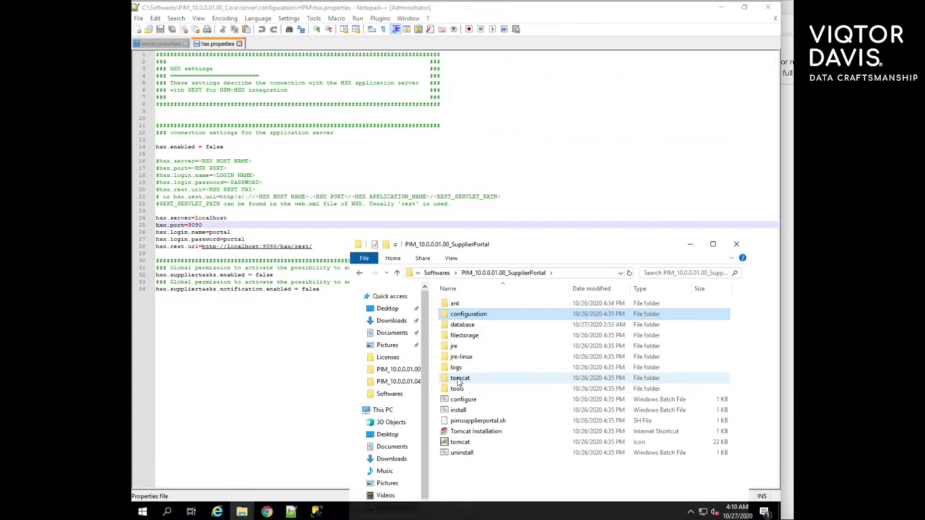
Step: Open context.xml and server.xml from tomcat\conf in Notepad++ and scroll to the port 9090 connector
{"action": "double_click", "coordinate": [458, 378]}
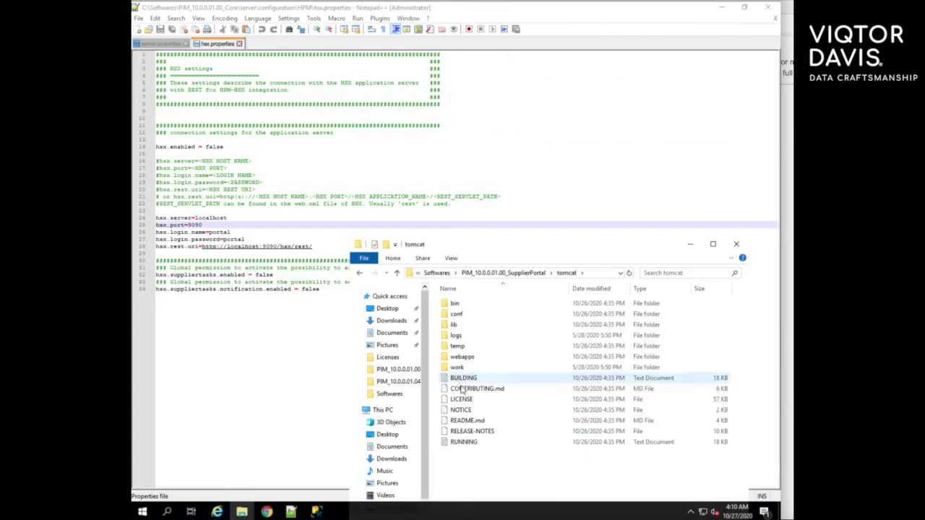
{"action": "left_click", "coordinate": [463, 315]}
{"action": "double_click", "coordinate": [462, 315]}
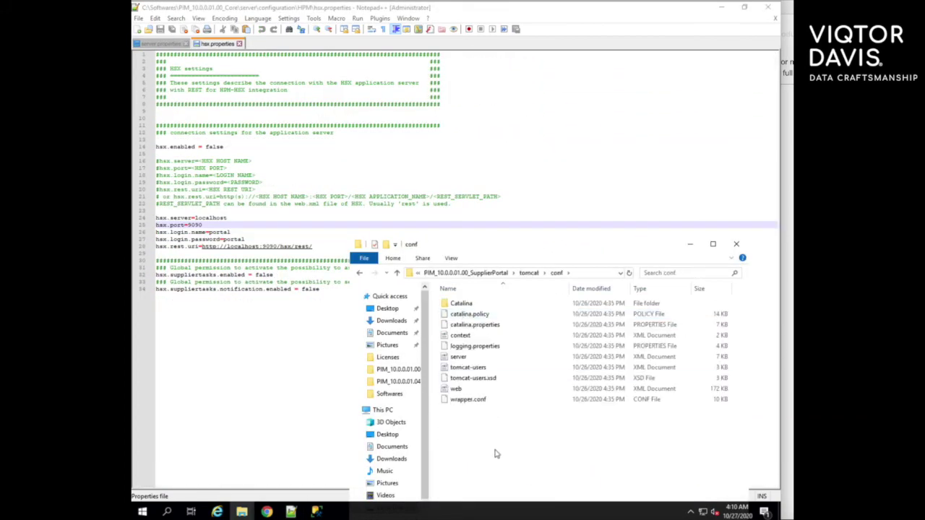
{"action": "right_click", "coordinate": [468, 338]}
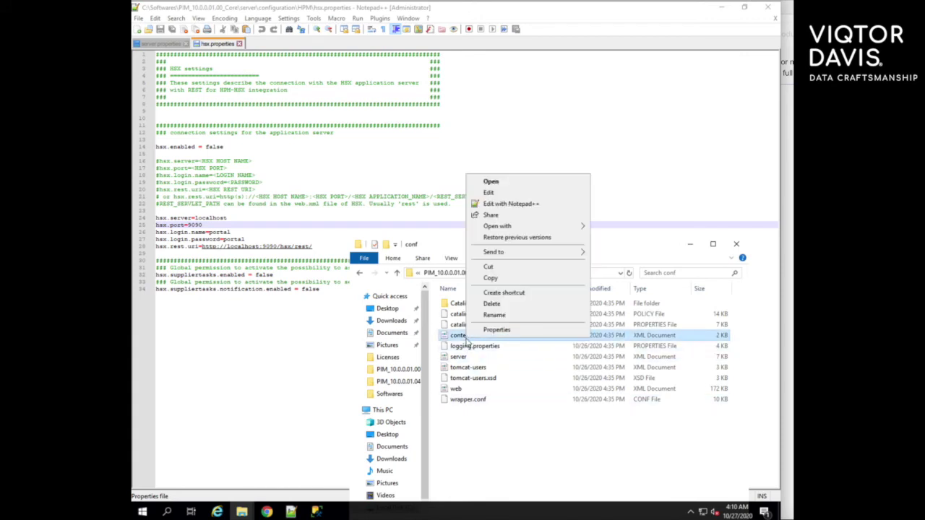
{"action": "left_click", "coordinate": [510, 207]}
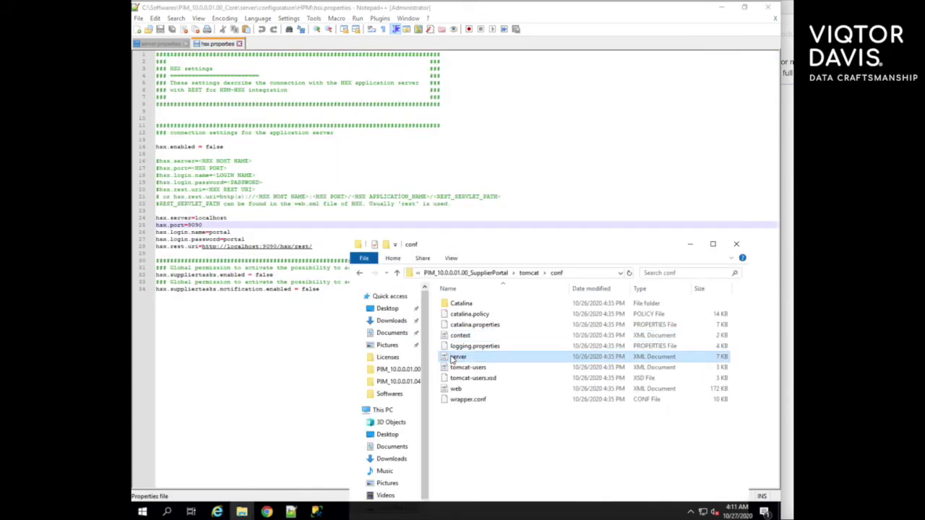
{"action": "right_click", "coordinate": [454, 359]}
{"action": "left_click", "coordinate": [508, 225]}
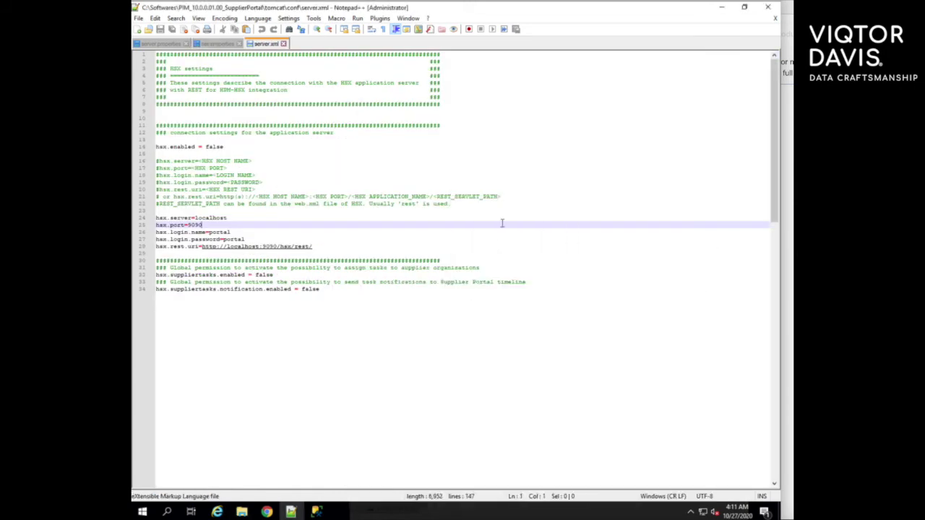
{"action": "scroll", "coordinate": [511, 308], "scroll_direction": "down", "scroll_amount": 10}
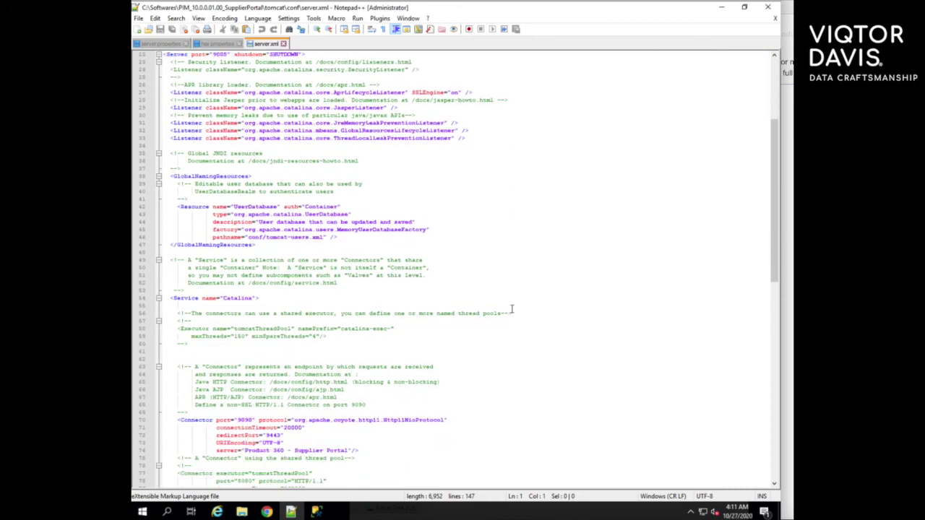
{"action": "scroll", "coordinate": [512, 309], "scroll_direction": "down", "scroll_amount": 2}
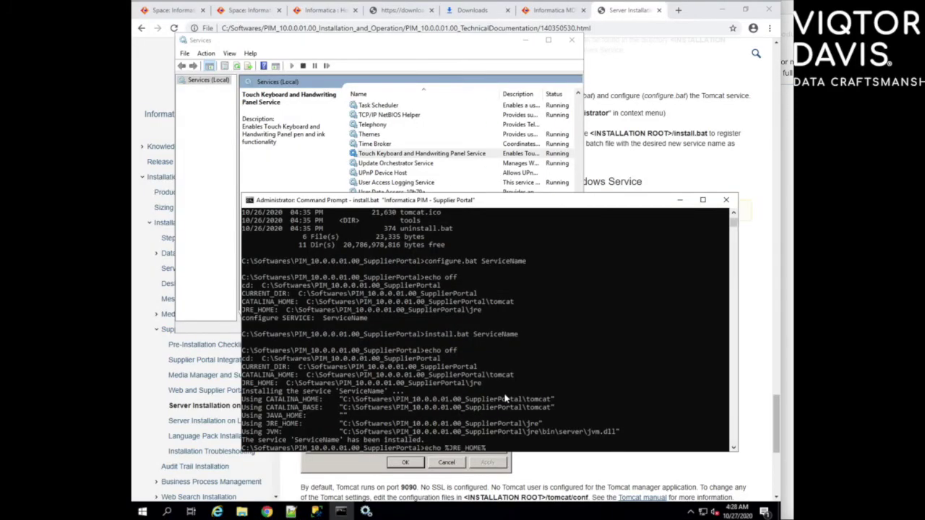
Step: Run configure.bat ServiceName in Command Prompt and accept the service properties
{"action": "key", "text": "Up"}
{"action": "key", "text": "Up"}
{"action": "key", "text": "Up"}
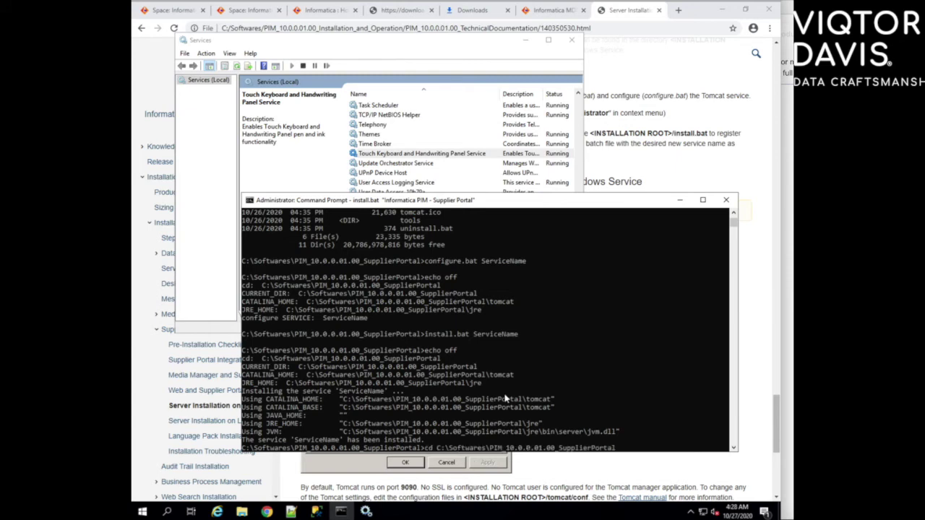
{"action": "key", "text": "Up"}
{"action": "key", "text": "Up"}
{"action": "key", "text": "Up"}
{"action": "key", "text": "Up"}
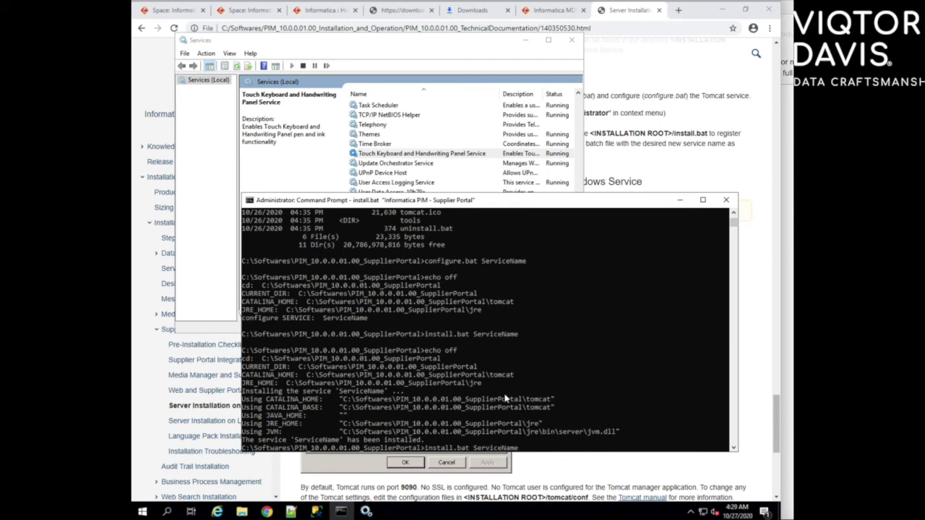
{"action": "key", "text": "BackSpace"}
{"action": "key", "text": "BackSpace"}
{"action": "key", "text": "BackSpace"}
{"action": "key", "text": "BackSpace"}
{"action": "key", "text": "BackSpace"}
{"action": "key", "text": "BackSpace"}
{"action": "key", "text": "BackSpace"}
{"action": "type", "text": "configure"}
{"action": "key", "text": "Return"}
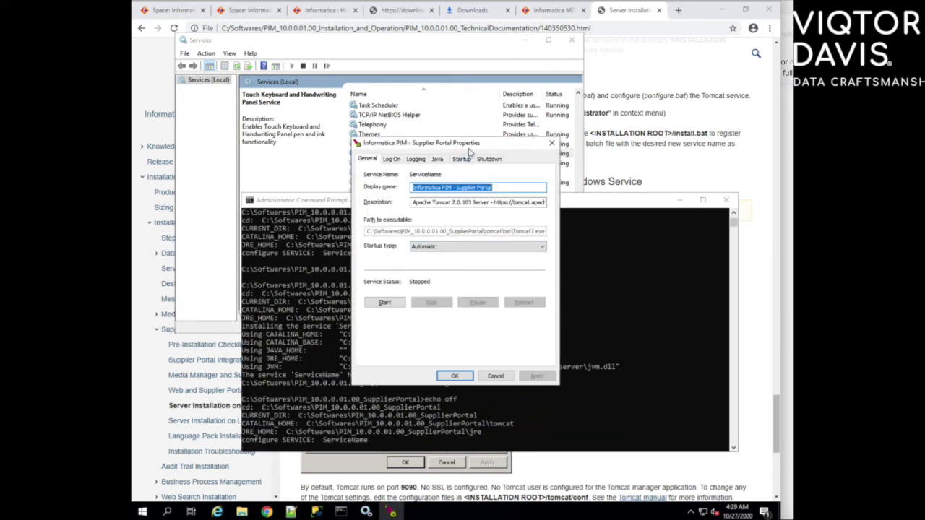
{"action": "left_click_drag", "start_coordinate": [470, 152], "coordinate": [573, 158]}
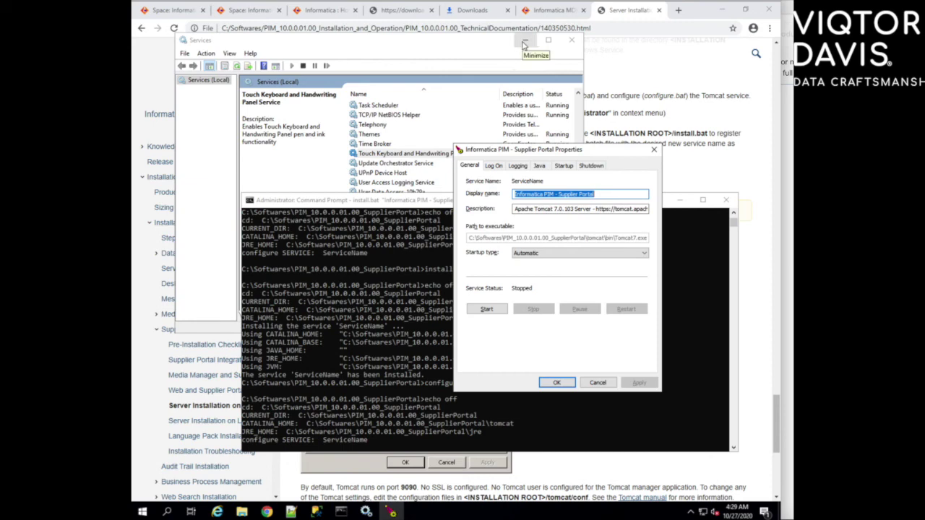
{"action": "left_click", "coordinate": [680, 199]}
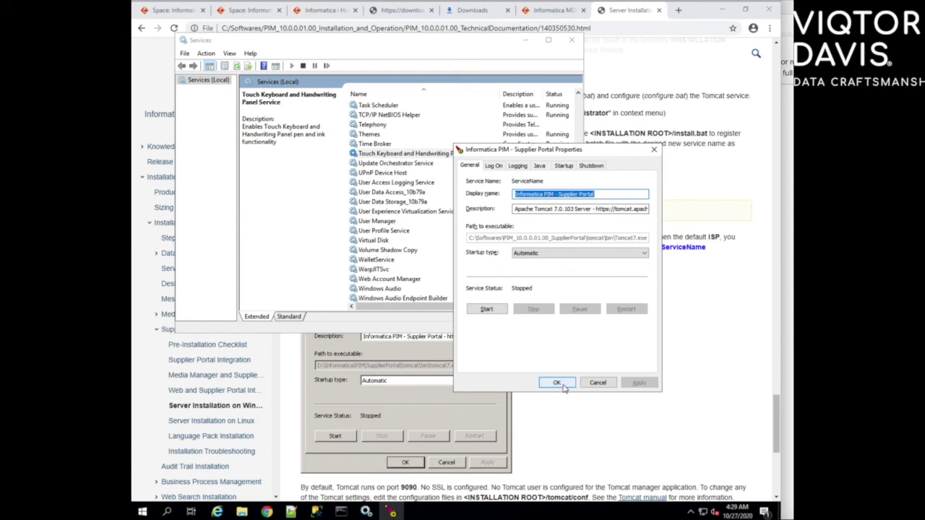
{"action": "left_click", "coordinate": [557, 382]}
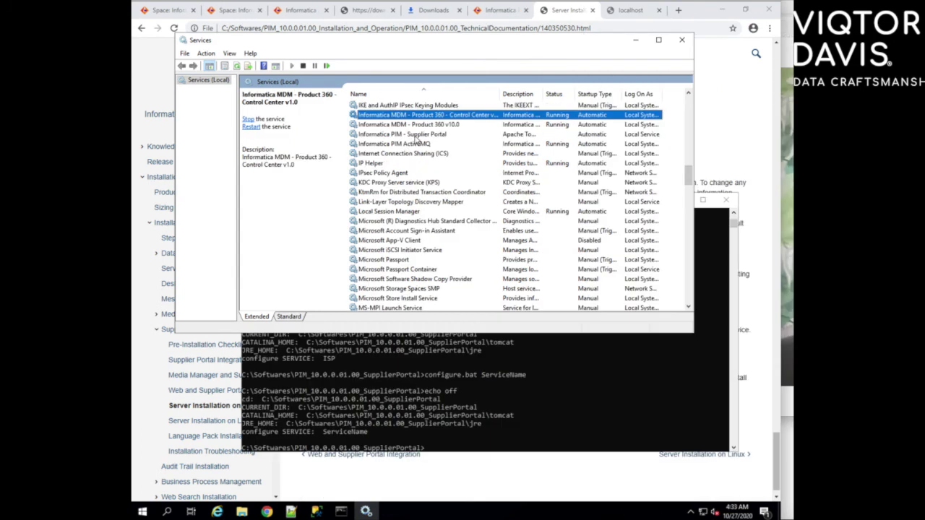
Step: Start the Informatica PIM - Supplier Portal service and open its properties
{"action": "left_click", "coordinate": [416, 136]}
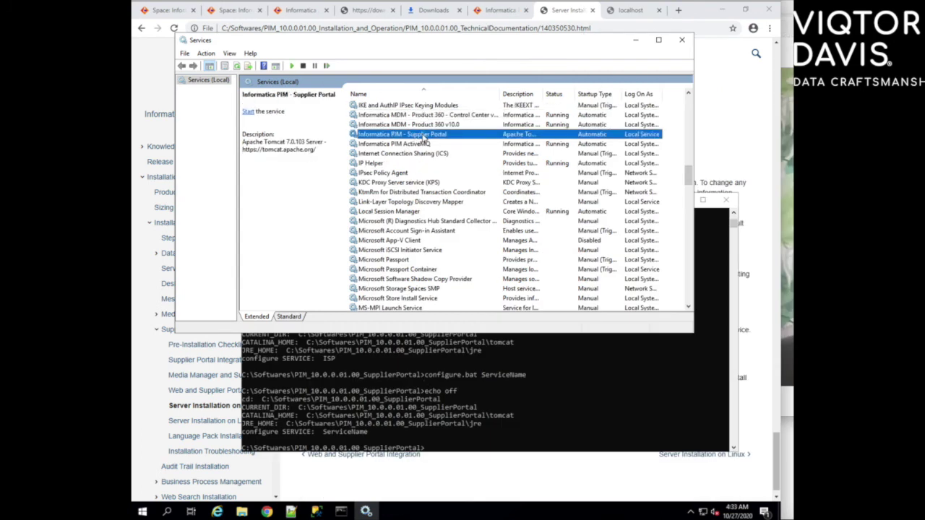
{"action": "right_click", "coordinate": [422, 135]}
{"action": "left_click", "coordinate": [435, 145]}
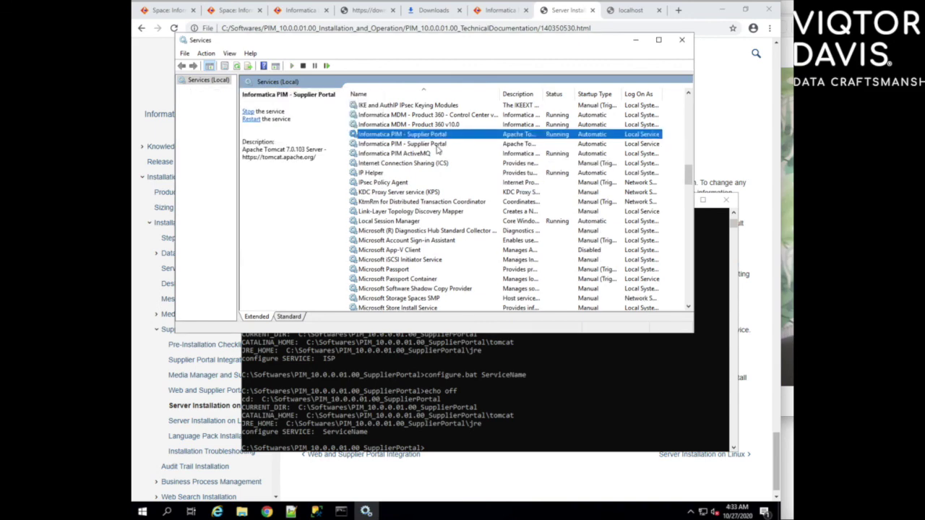
{"action": "double_click", "coordinate": [442, 135]}
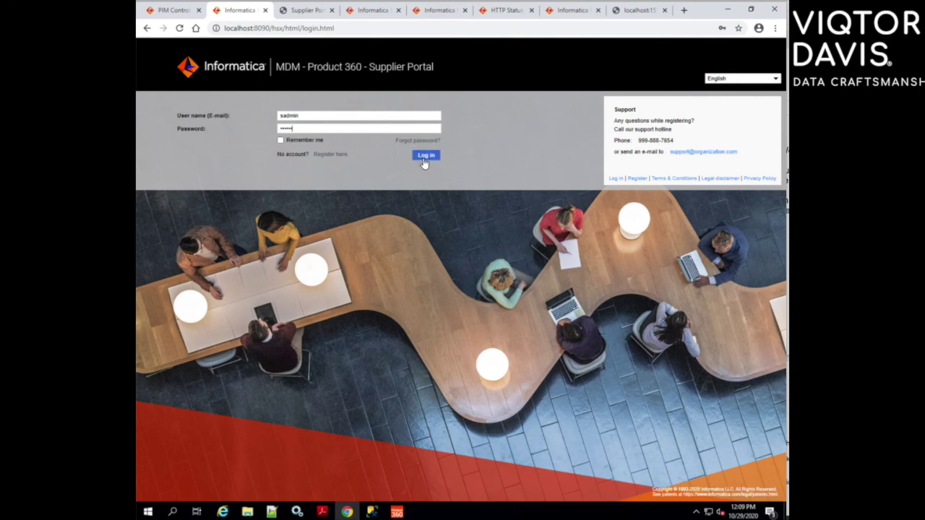
Step: Log in to the Supplier Portal at localhost:8090 as sadmin
{"action": "left_click", "coordinate": [425, 156]}
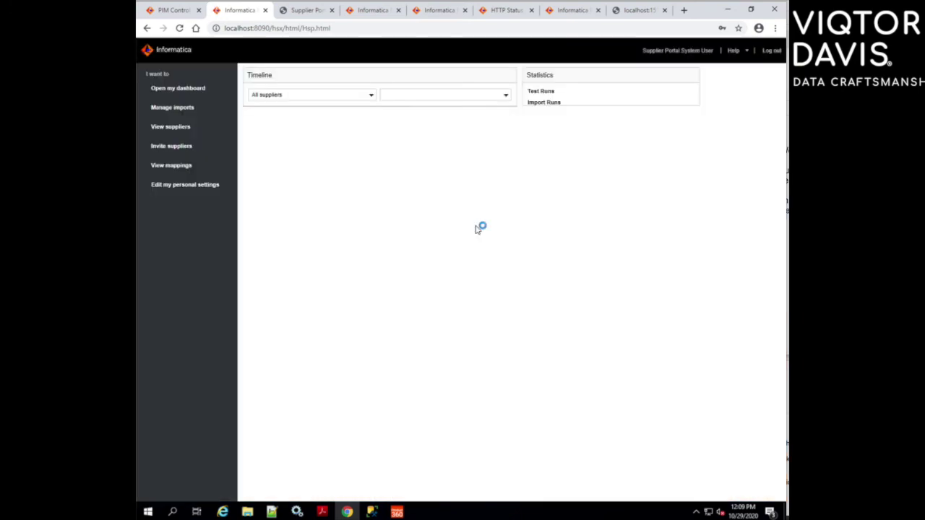